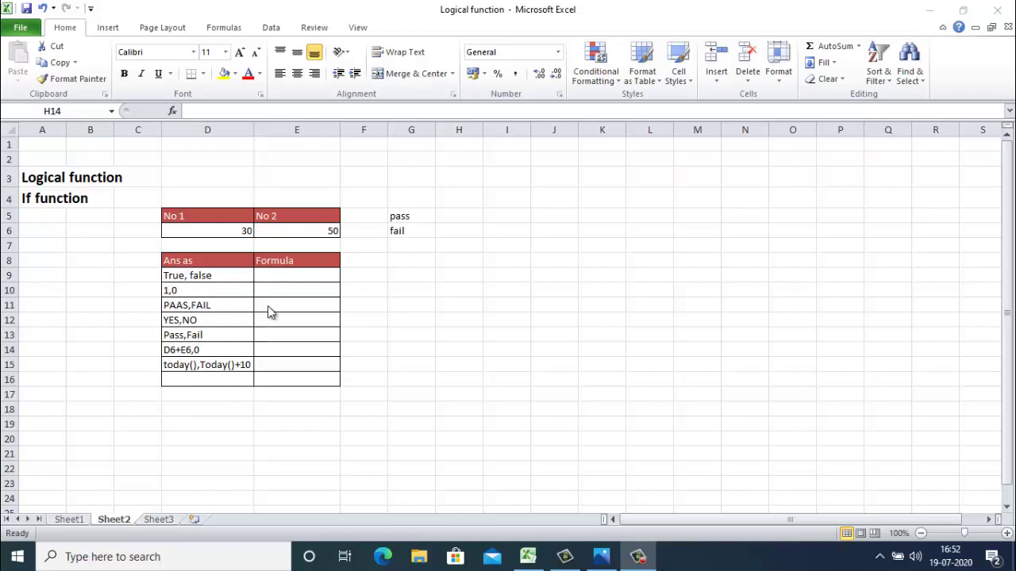
# Enter the comparison formula =D6>E6 in cell E9 for the True, false row
pyautogui.click(273, 273)
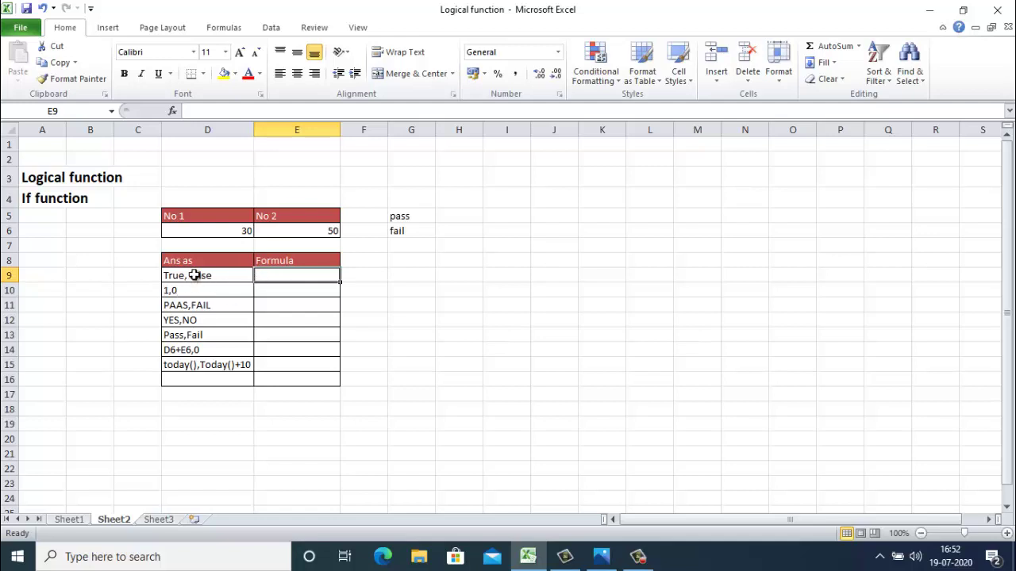
pyautogui.write('=')
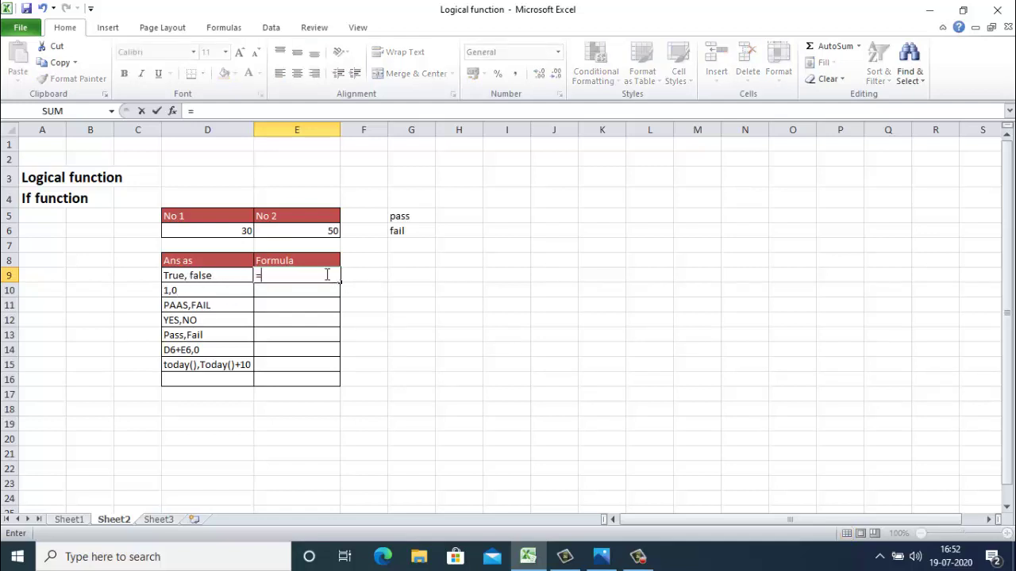
pyautogui.click(219, 235)
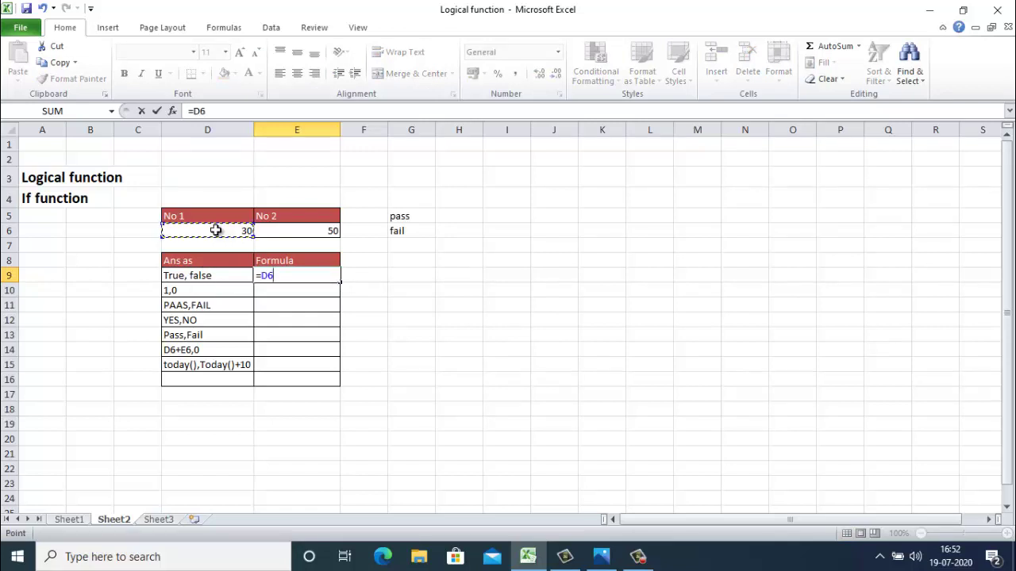
pyautogui.write('>')
pyautogui.click(283, 233)
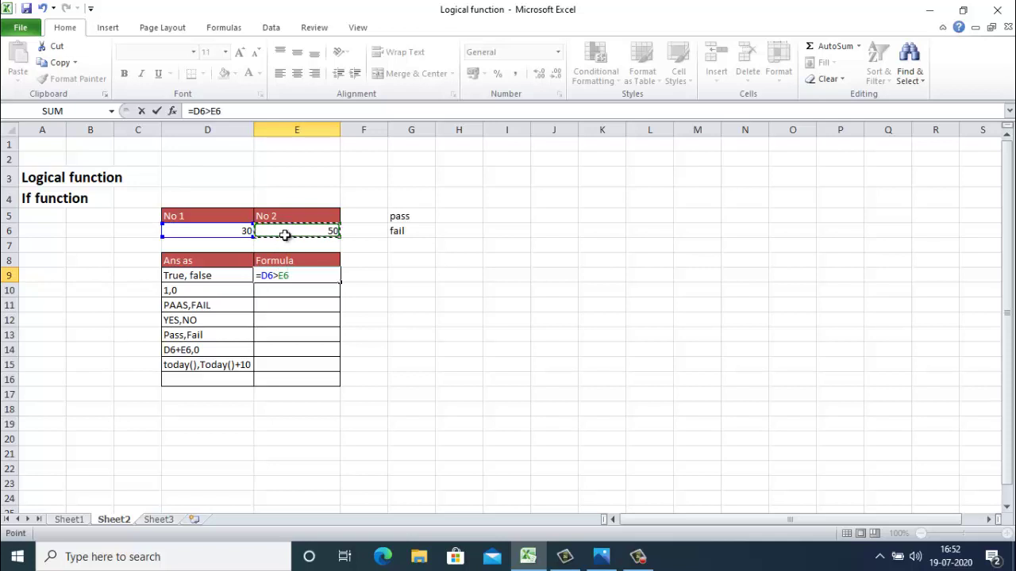
pyautogui.press('Return')
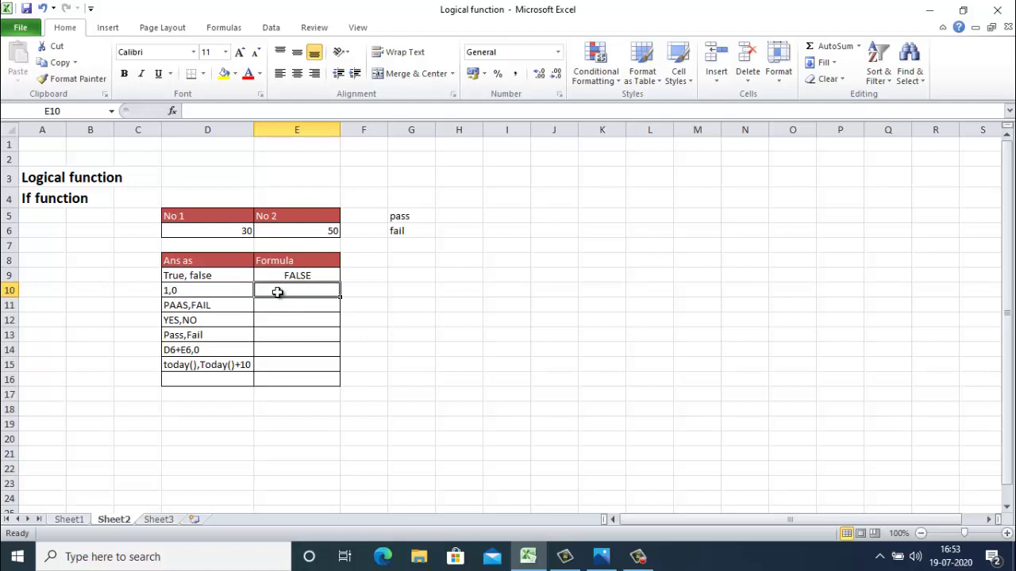
# Enter the formula =IF(D6>E6,1,0) in cell E10
pyautogui.write('if')
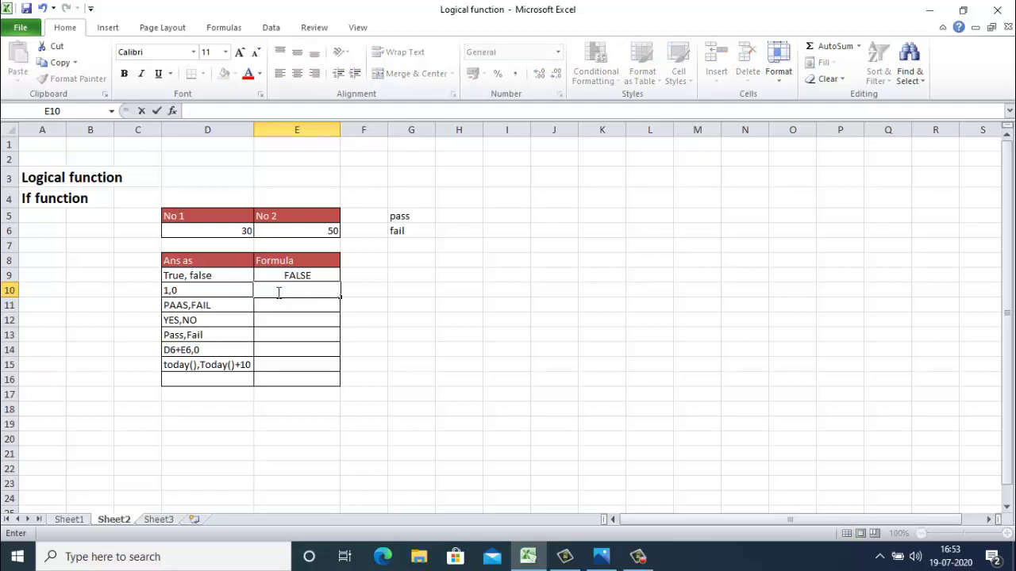
pyautogui.write('=if(')
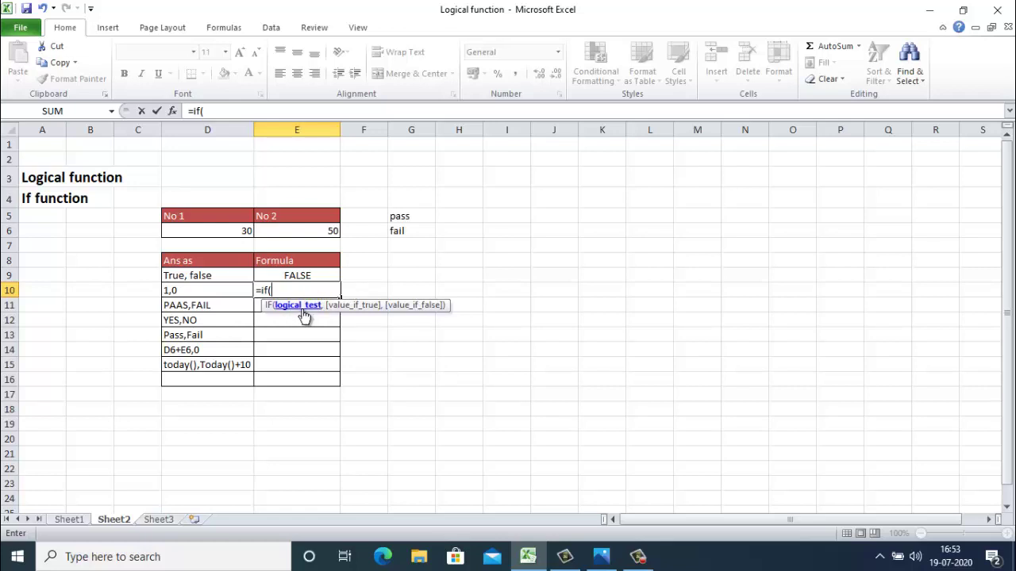
pyautogui.click(203, 231)
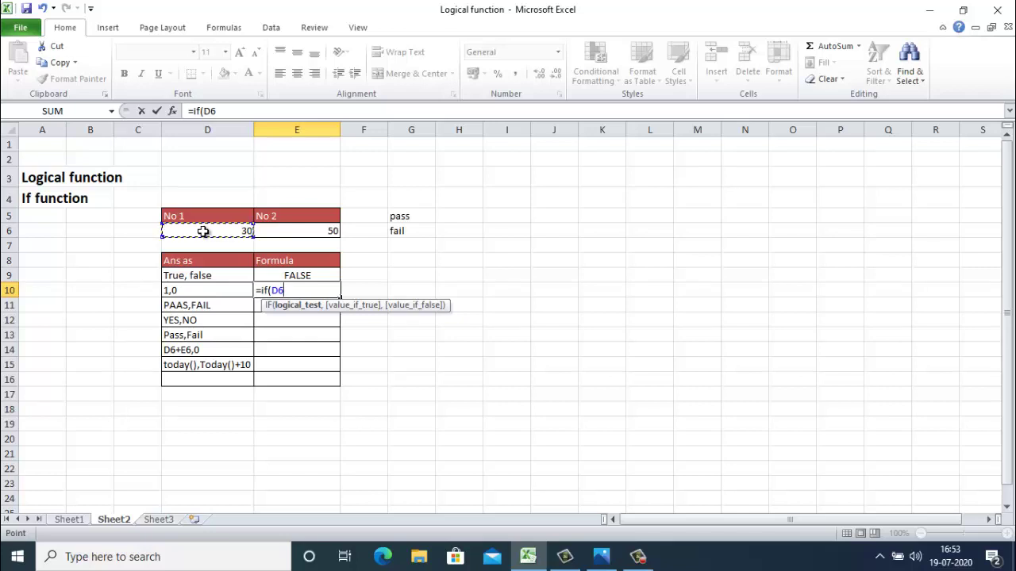
pyautogui.write('>')
pyautogui.click(286, 234)
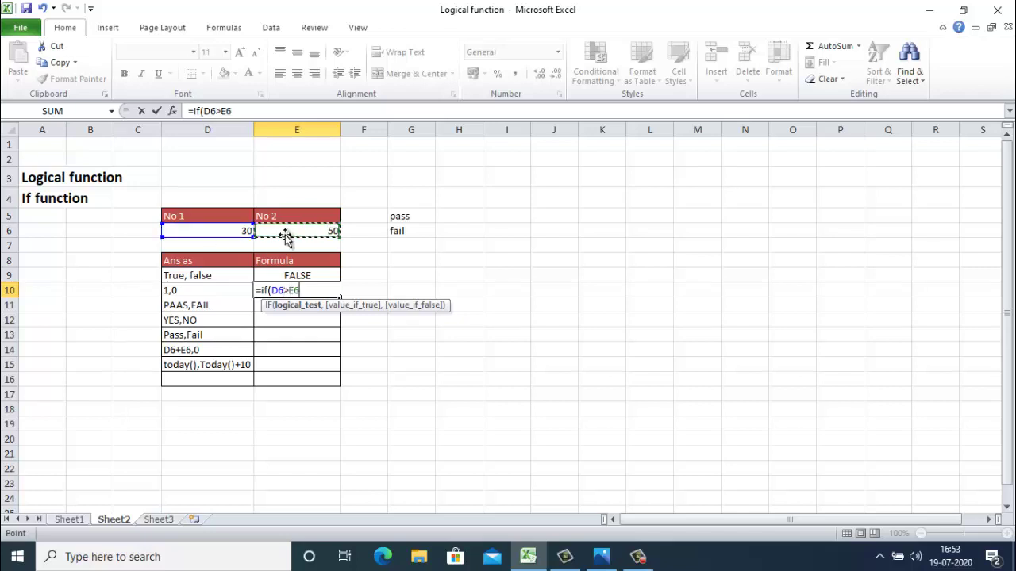
pyautogui.write(',')
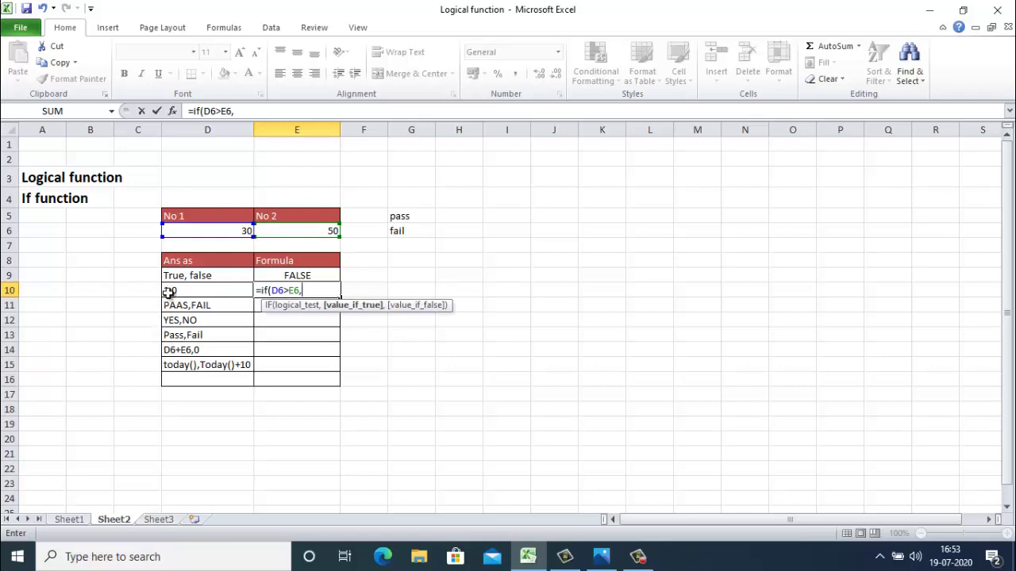
pyautogui.write('1,0')
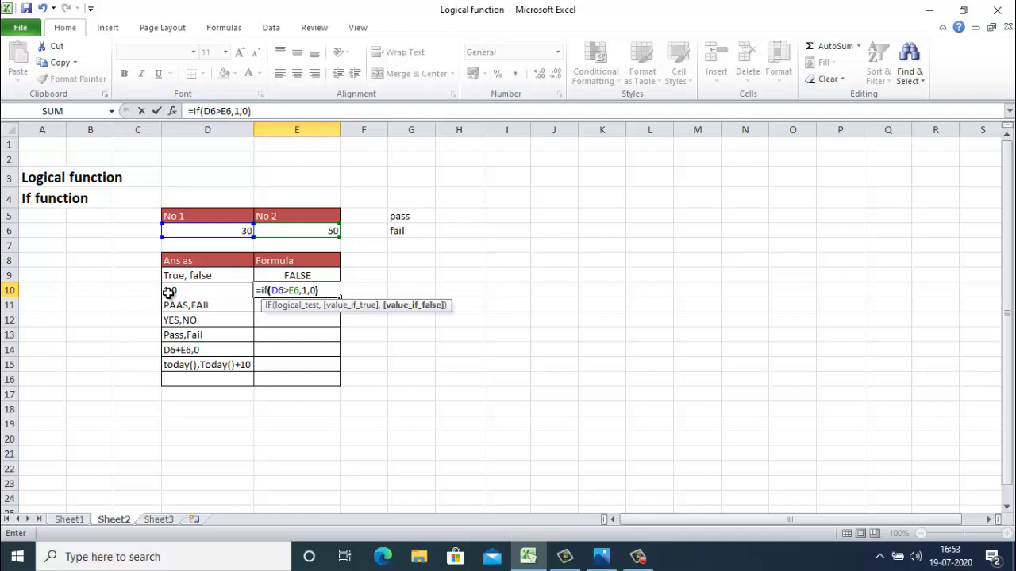
pyautogui.press('Return')
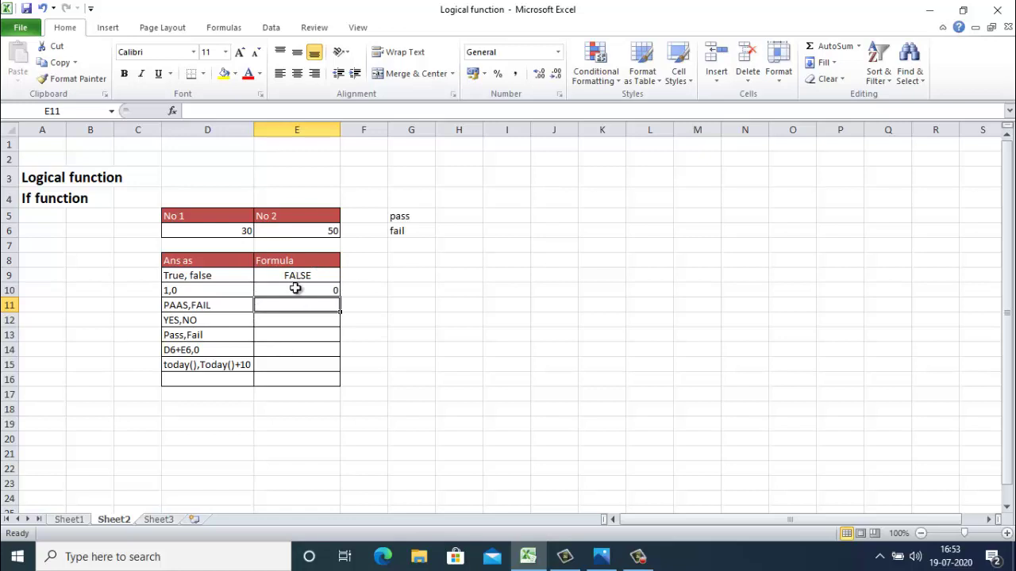
# Begin an IF formula in cell E11 with D6>E6 as its logical test
pyautogui.write('=')
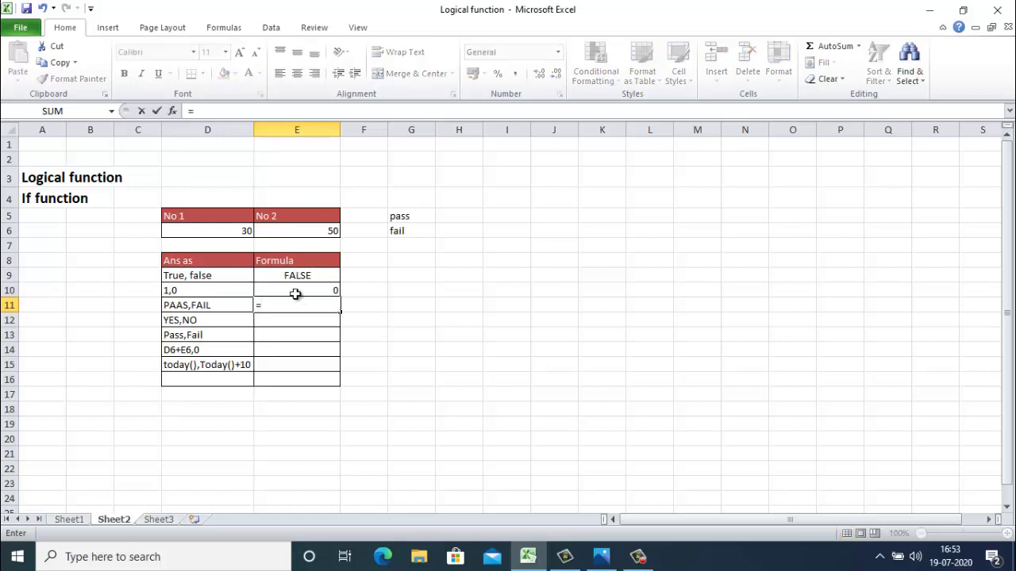
pyautogui.write('if')
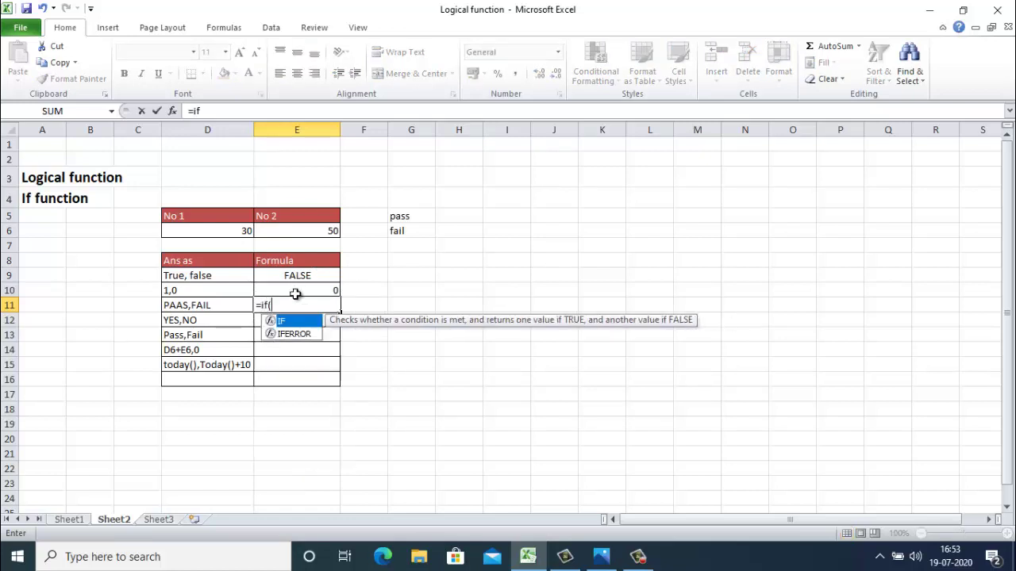
pyautogui.write('(')
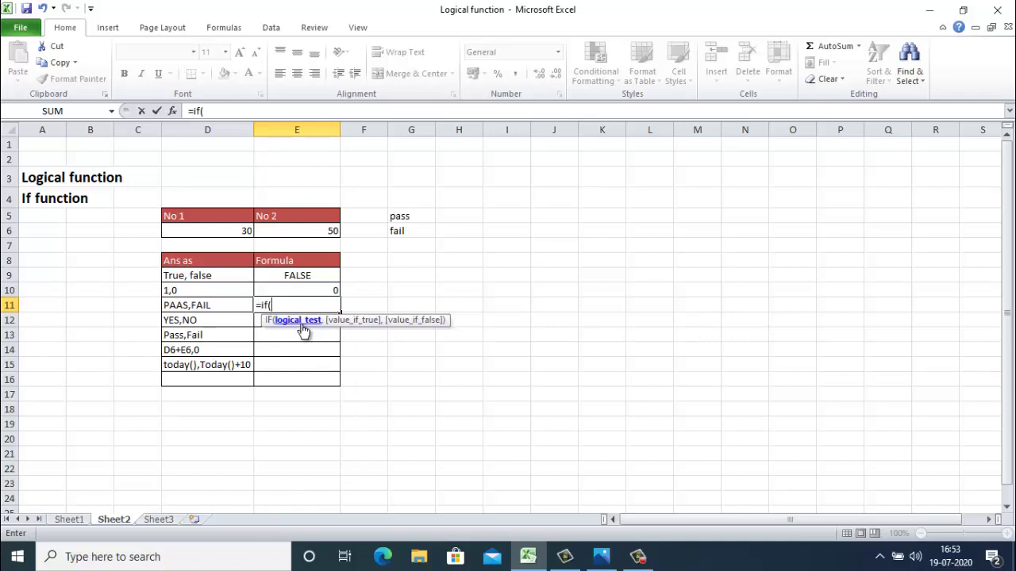
pyautogui.click(242, 233)
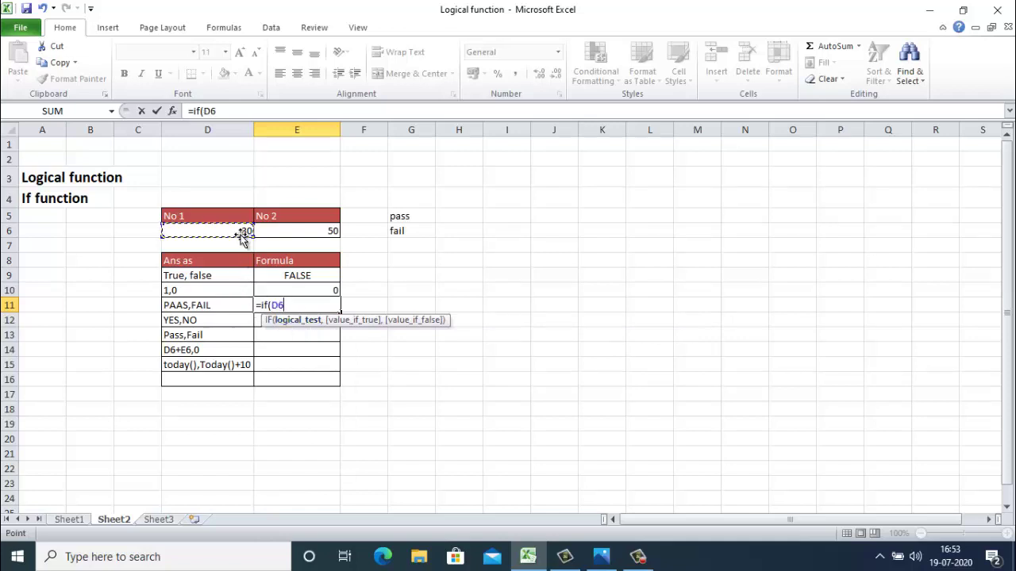
pyautogui.write('>')
pyautogui.click(303, 232)
pyautogui.write(',')
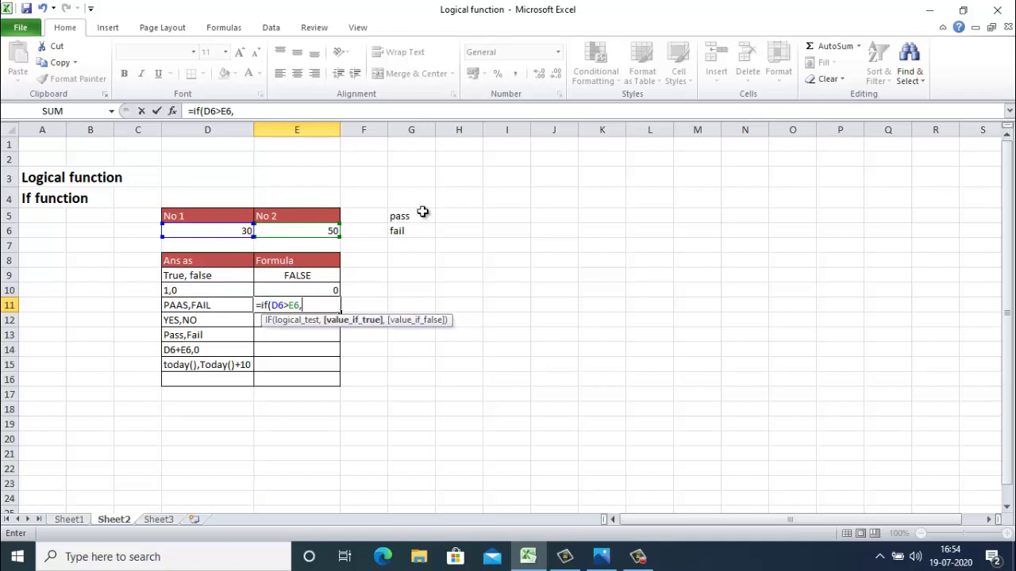
# Add UPPER(G5) as the value if true in the E11 formula
pyautogui.write('u')
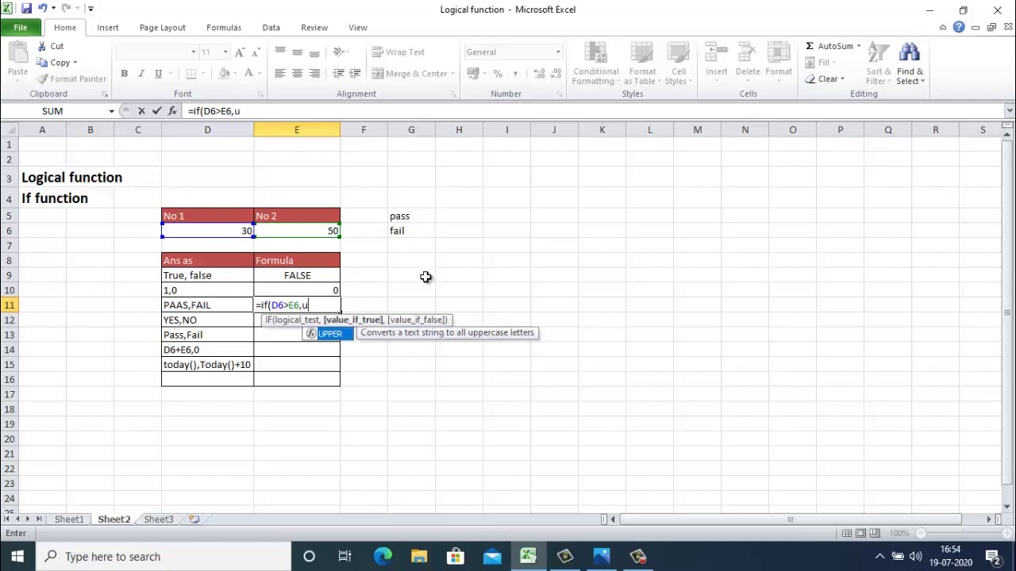
pyautogui.write('pper')
pyautogui.doubleClick(332, 335)
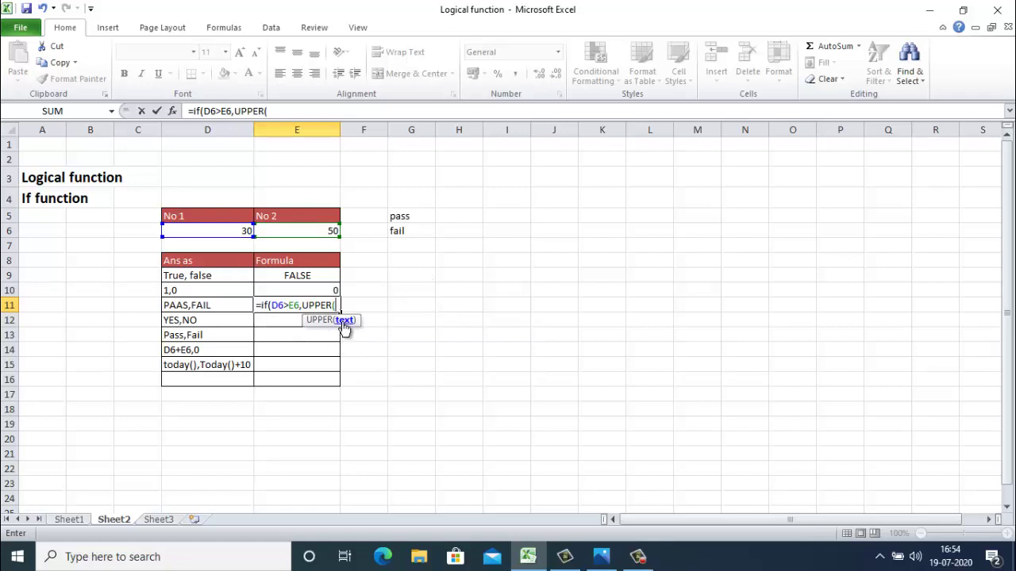
pyautogui.click(408, 221)
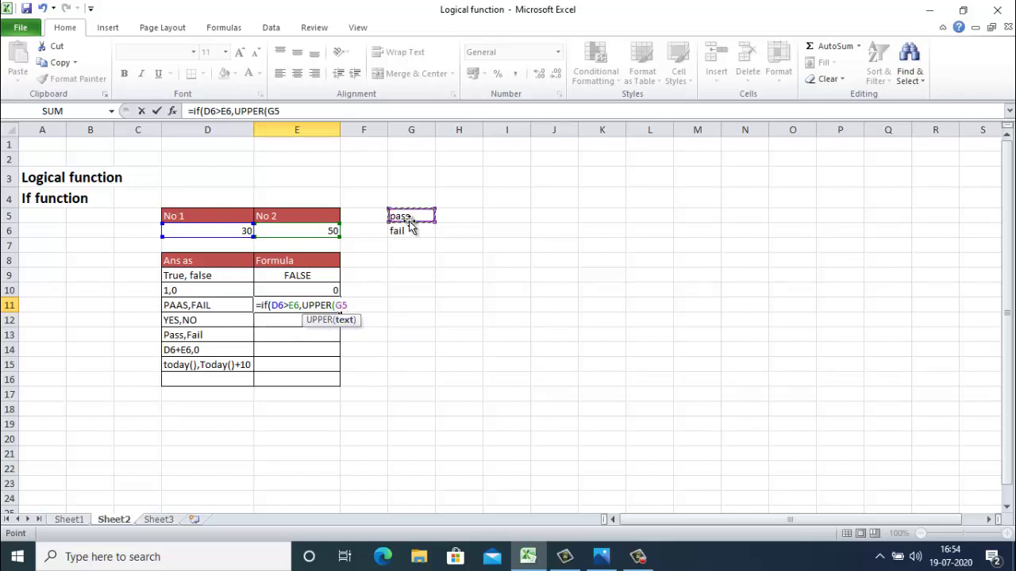
pyautogui.write(')')
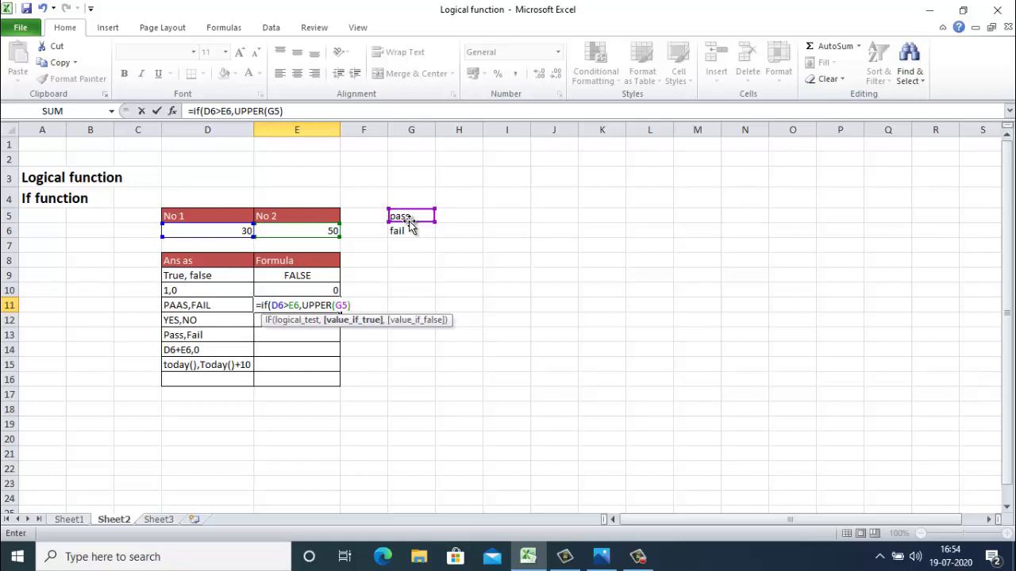
pyautogui.write(',')
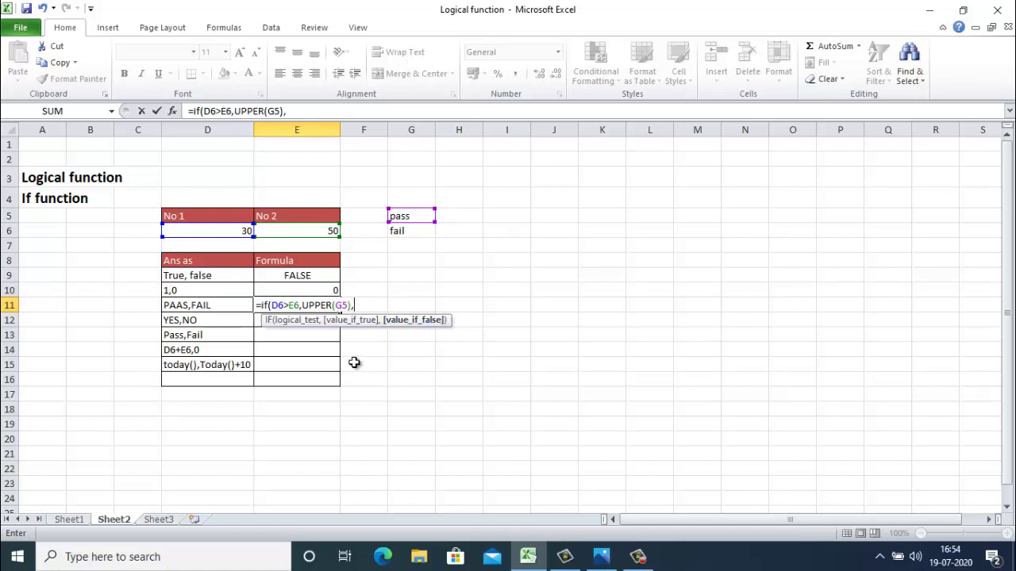
# Add UPPER(G6) as the value if false, enter the E11 formula with the proposed closing-bracket correction, and review it
pyautogui.write('u')
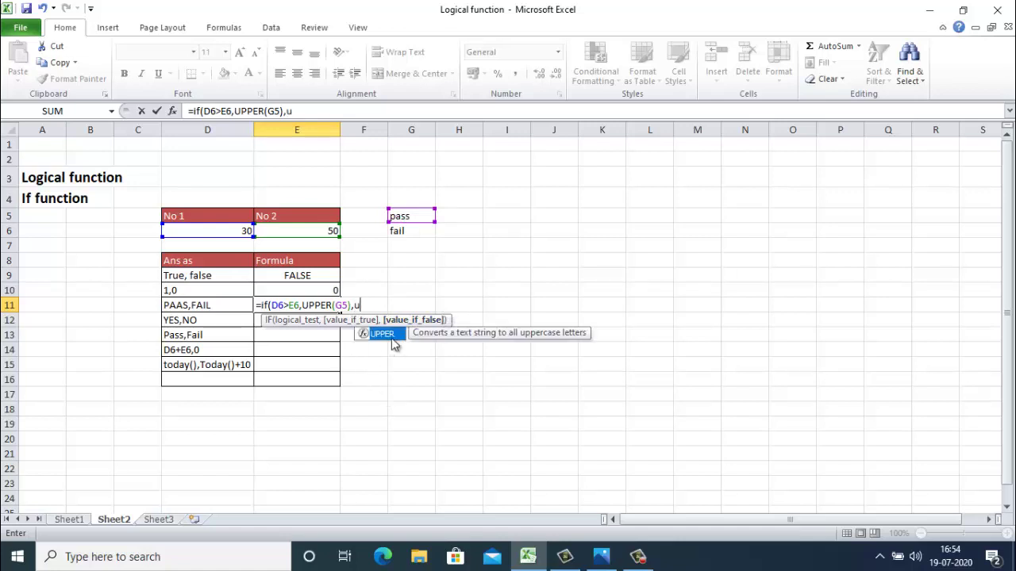
pyautogui.doubleClick(390, 335)
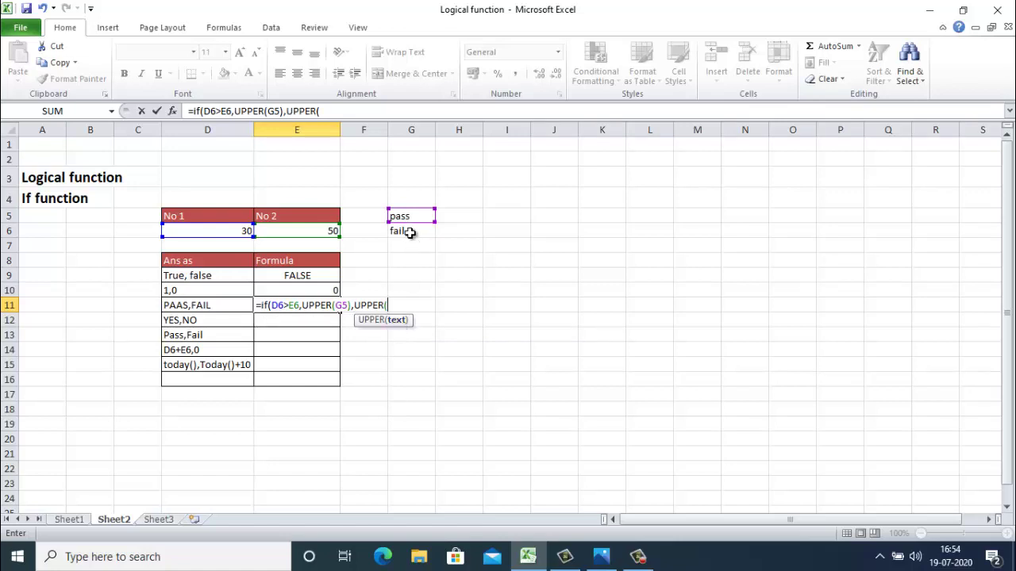
pyautogui.click(408, 231)
pyautogui.write(')')
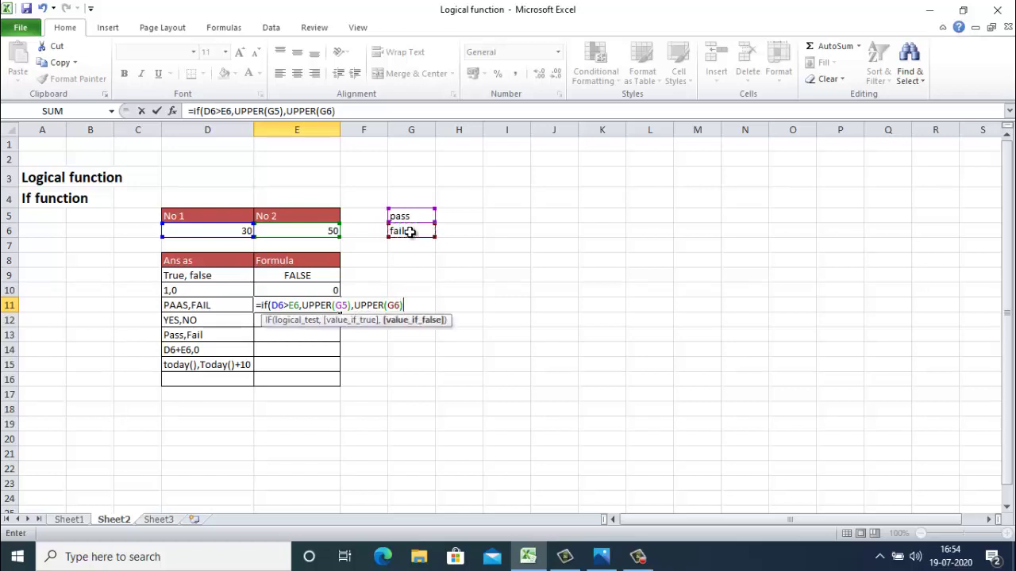
pyautogui.press('Return')
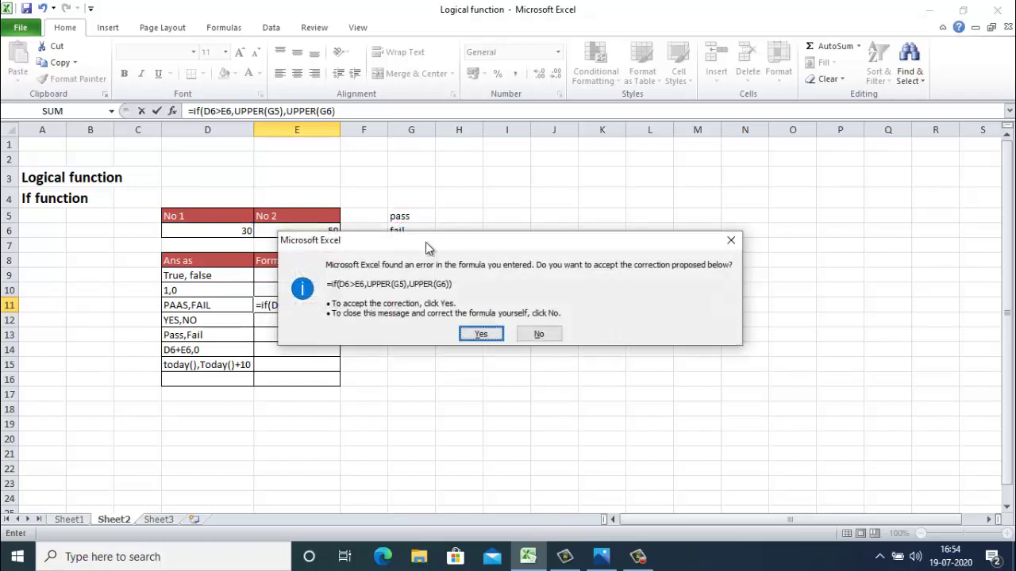
pyautogui.click(486, 333)
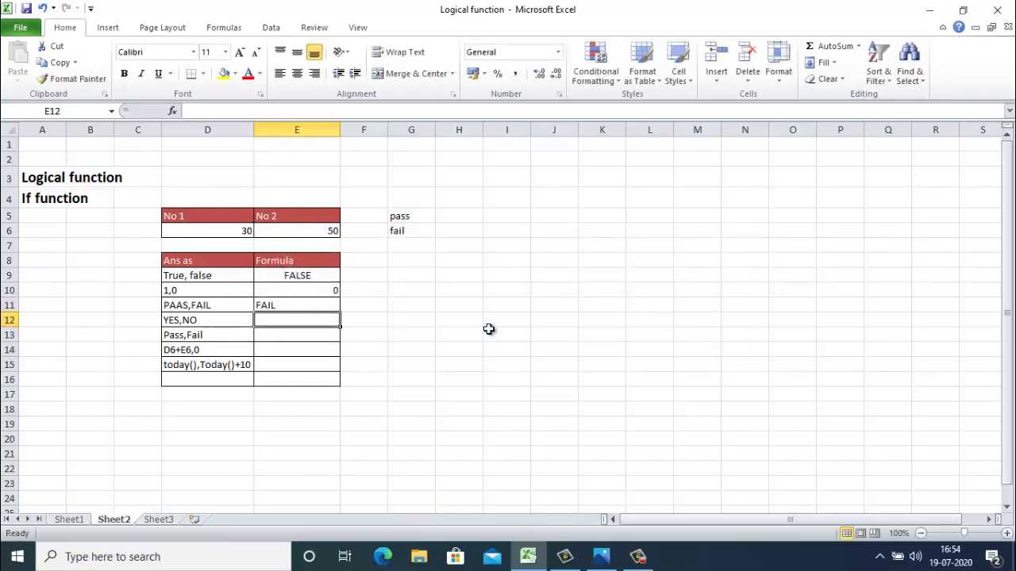
pyautogui.click(279, 306)
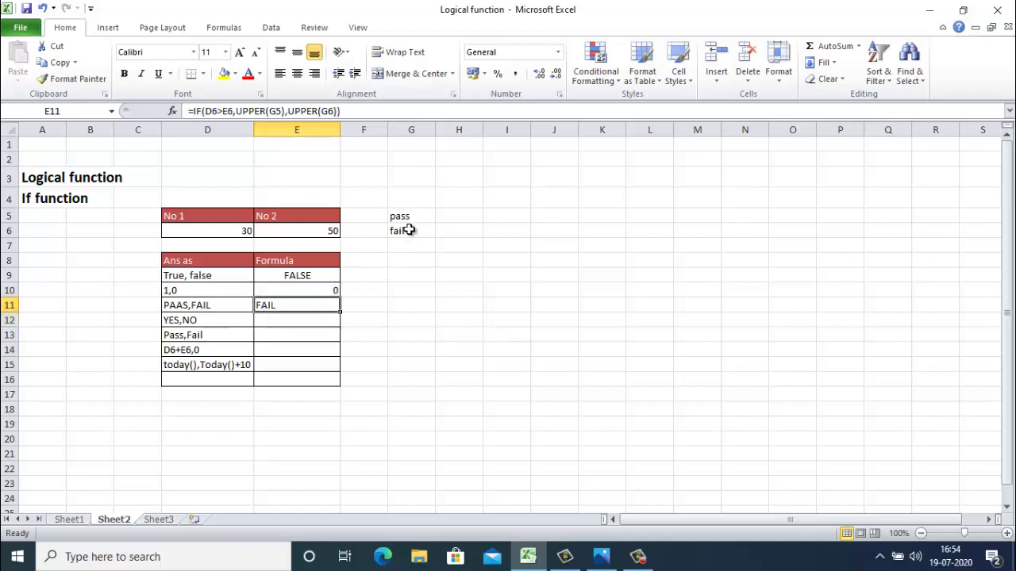
# Begin an IF formula in cell E12 with D6>E6 as its logical test
pyautogui.click(267, 323)
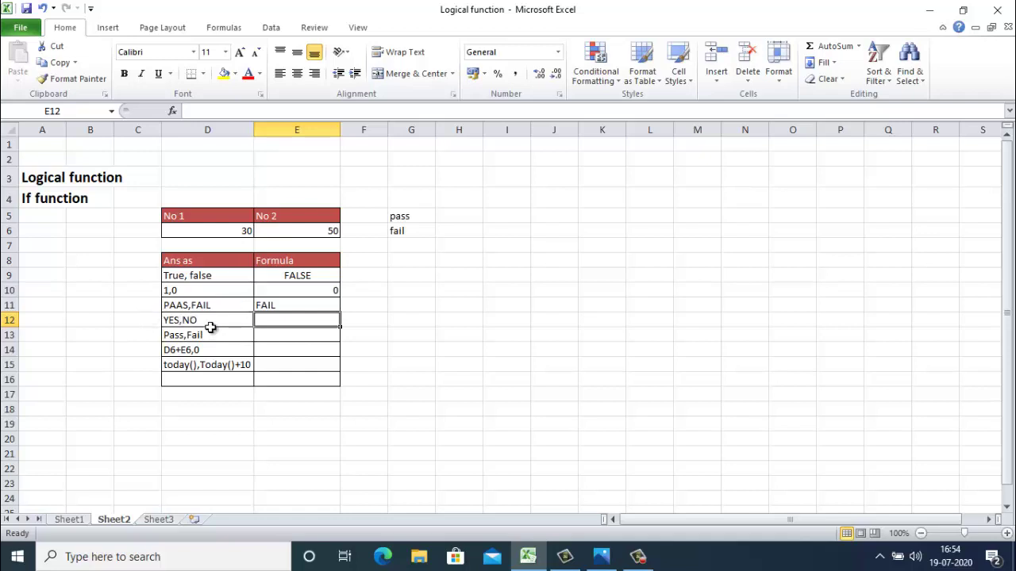
pyautogui.write('=if')
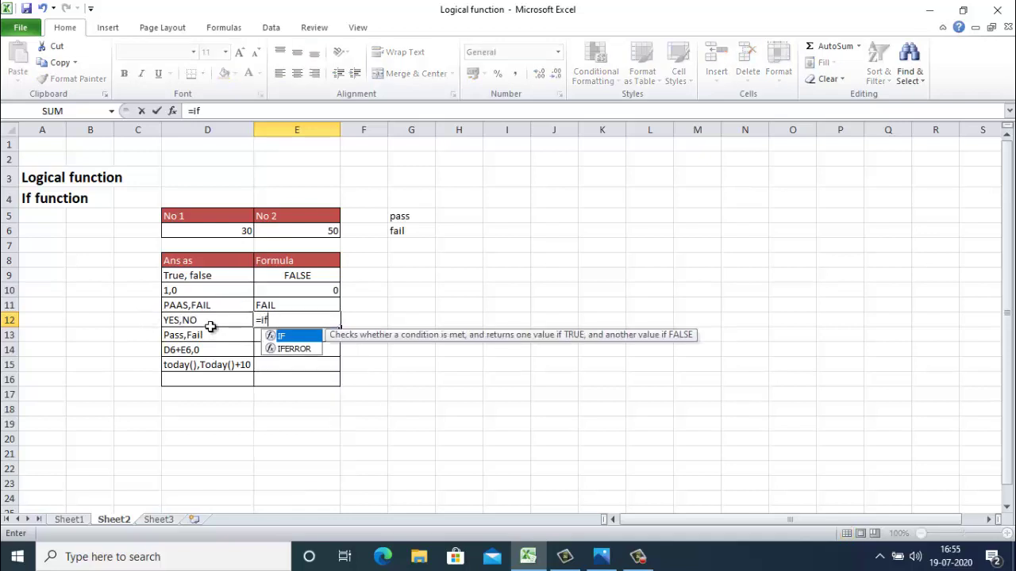
pyautogui.write('(')
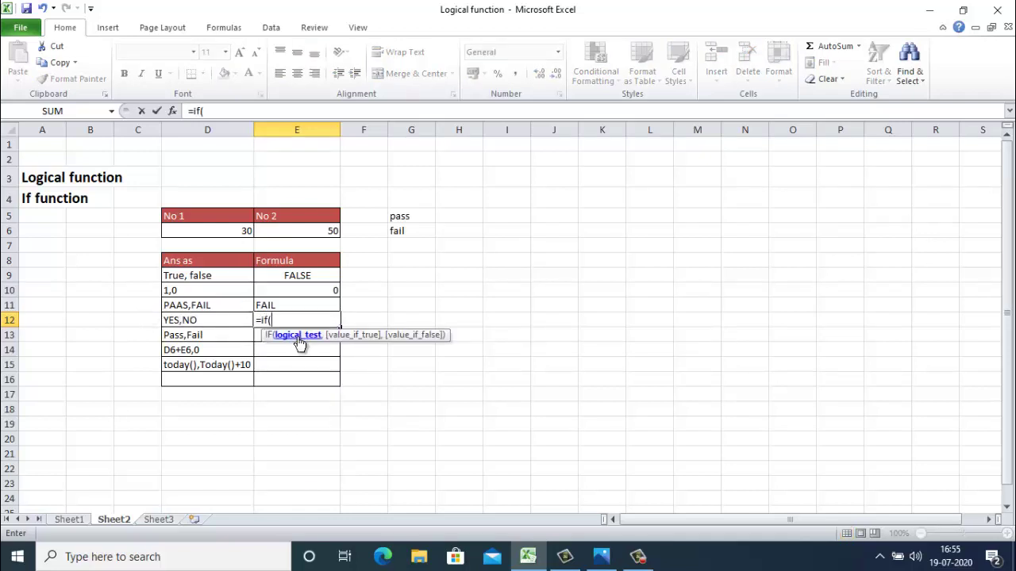
pyautogui.click(243, 230)
pyautogui.write('>')
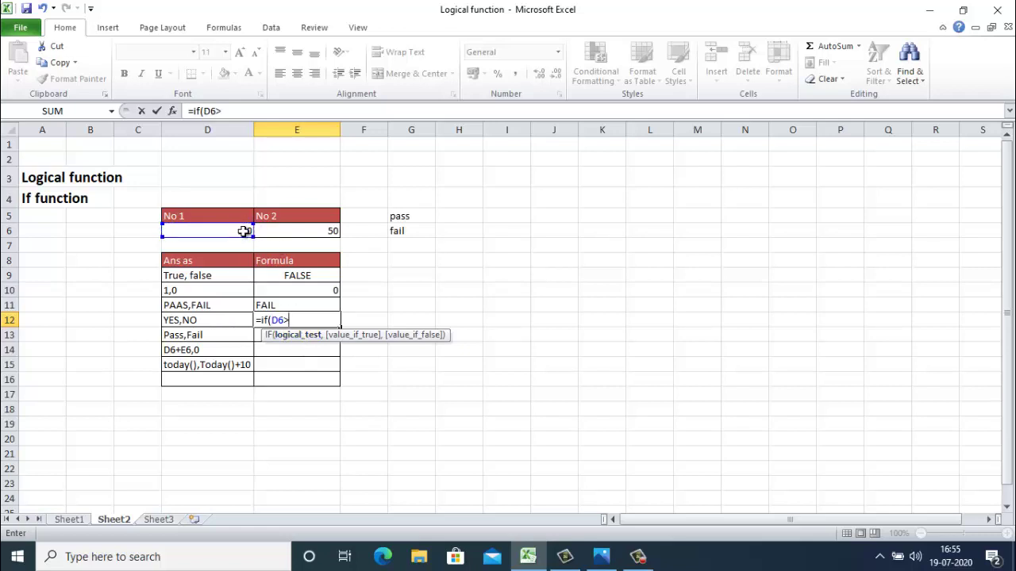
pyautogui.click(303, 234)
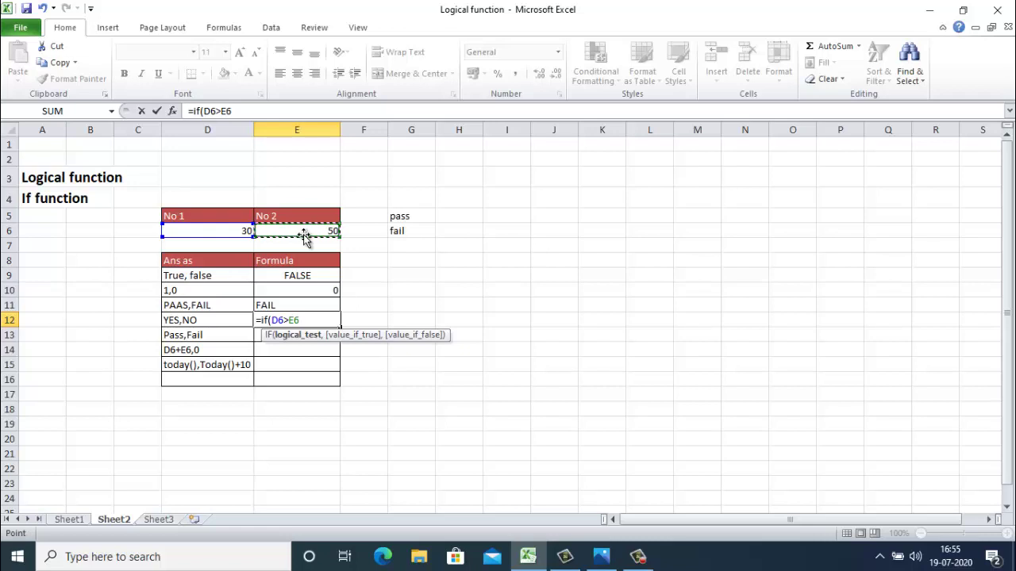
# Add "yes" as the value if true and "no" as the value if false, enter the E12 formula, and review it against E10
pyautogui.write(',"yes')
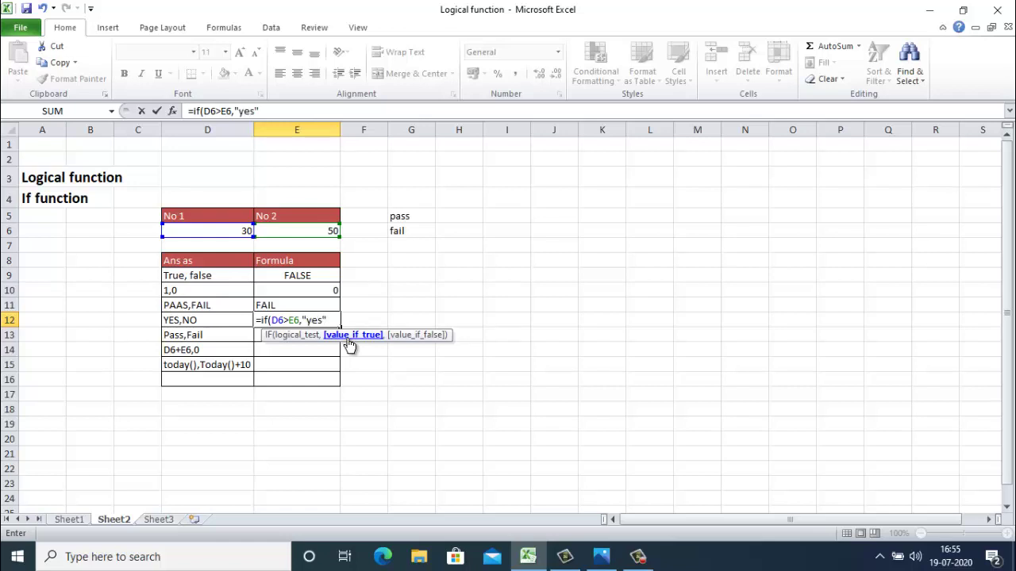
pyautogui.write('",no')
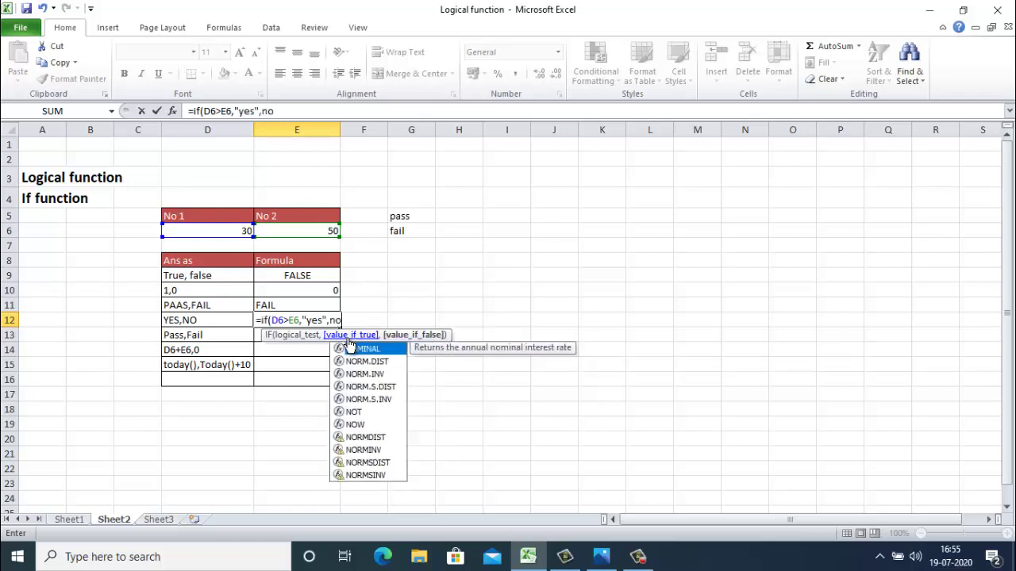
pyautogui.press('BackSpace')
pyautogui.press('BackSpace')
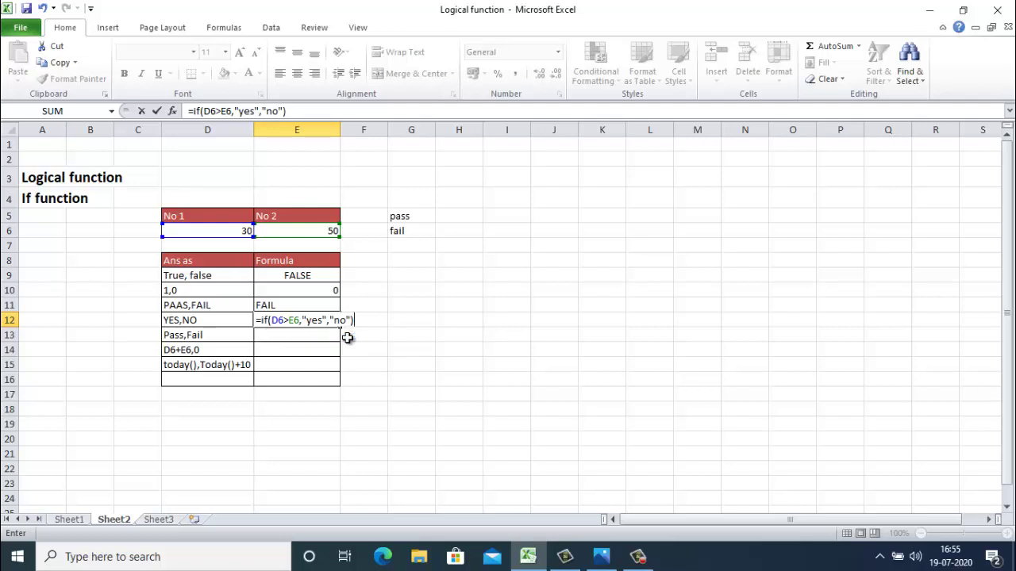
pyautogui.press('Return')
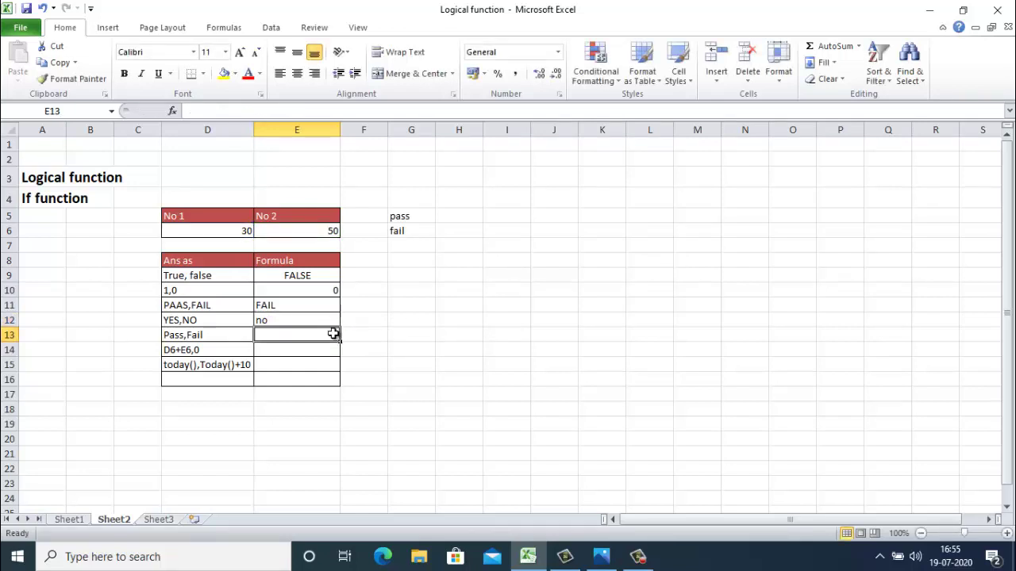
pyautogui.click(272, 321)
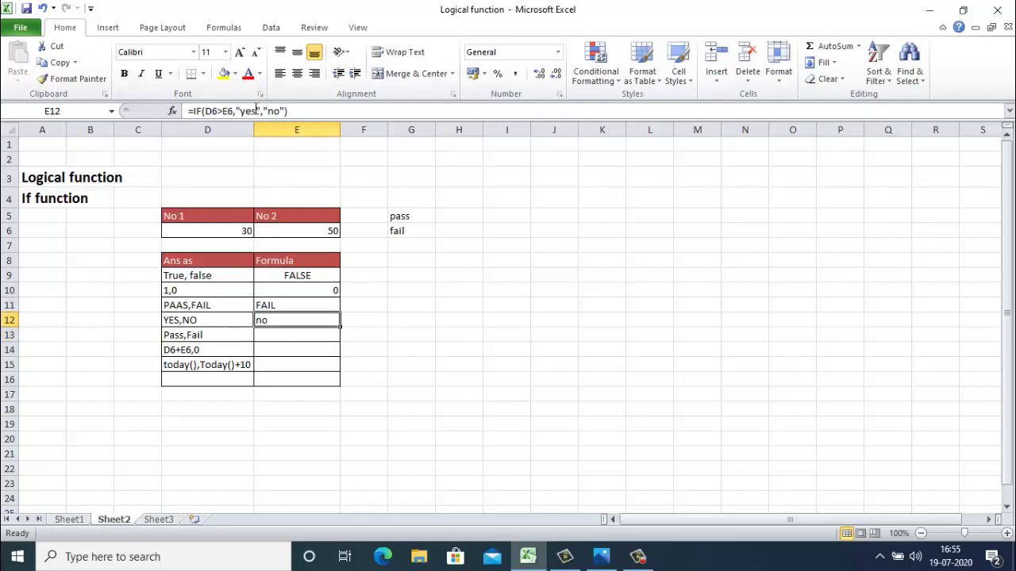
pyautogui.click(308, 289)
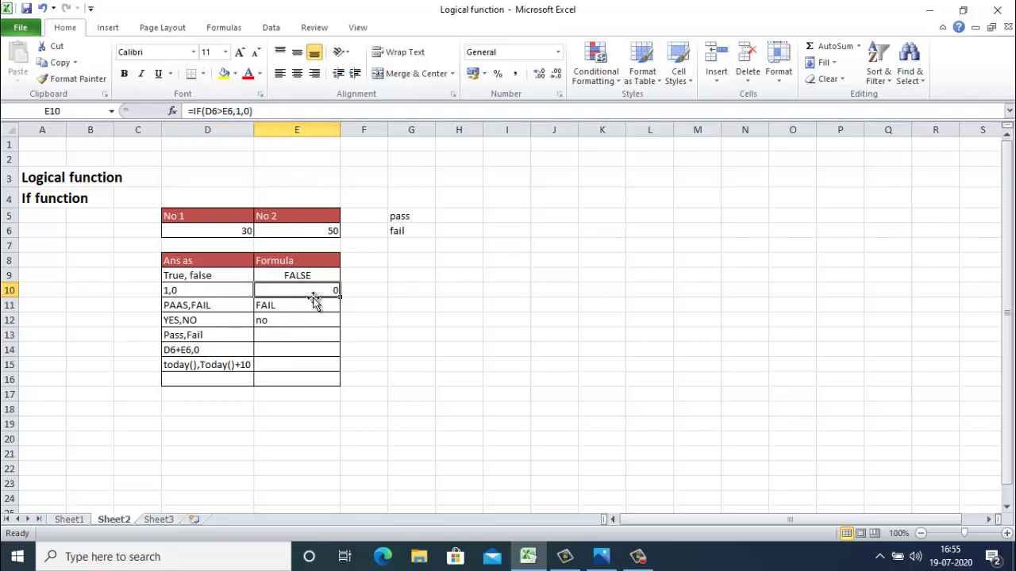
pyautogui.click(274, 321)
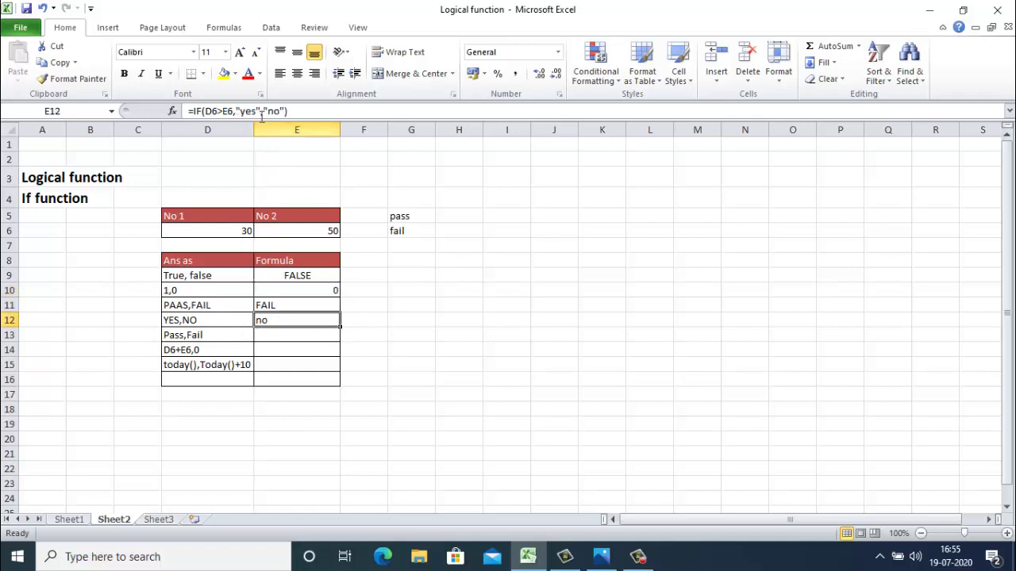
# Begin an IF formula in cell E13 with D6>E6 as its logical test
pyautogui.click(265, 335)
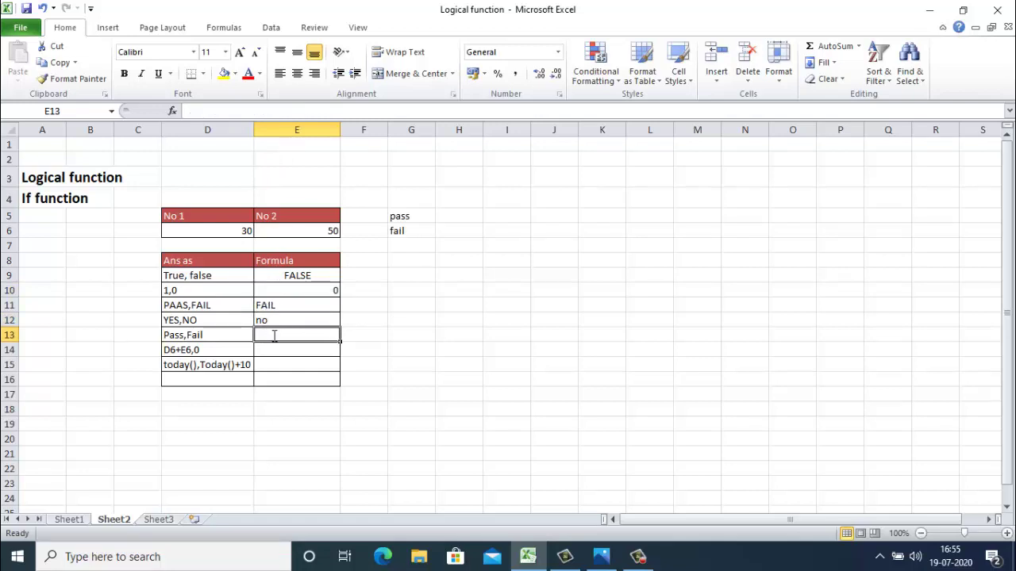
pyautogui.write('if')
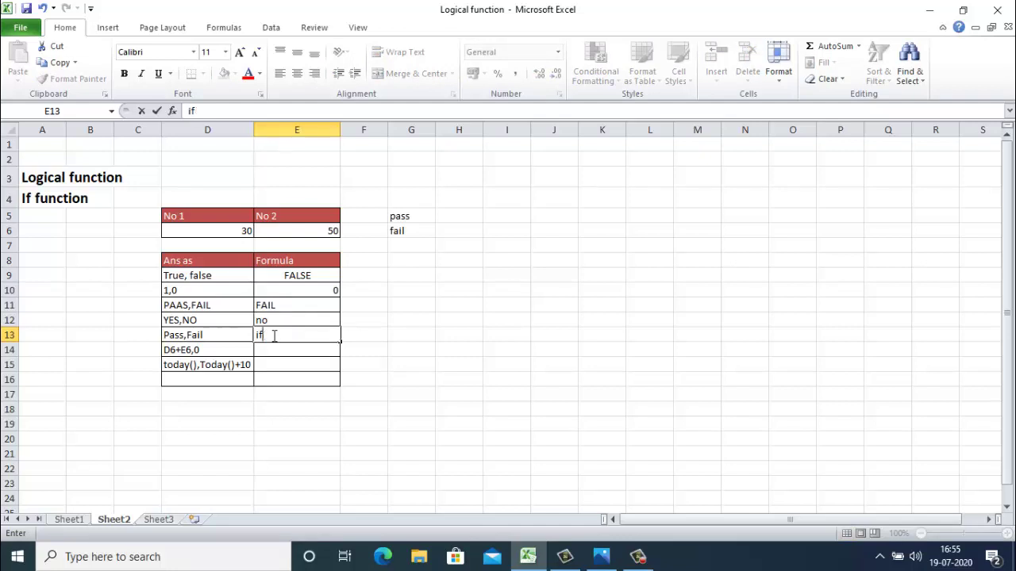
pyautogui.write('=if(')
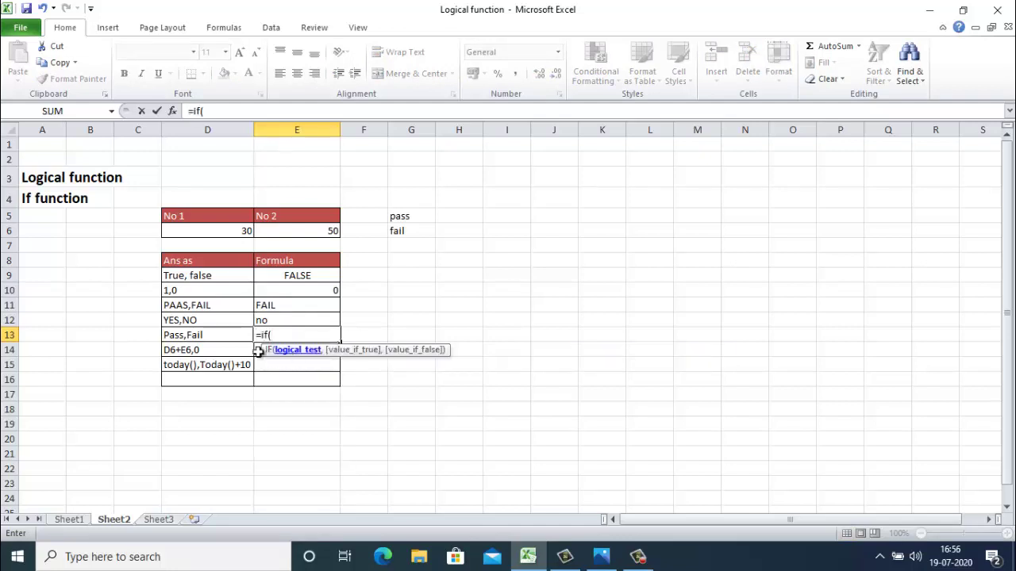
pyautogui.click(237, 230)
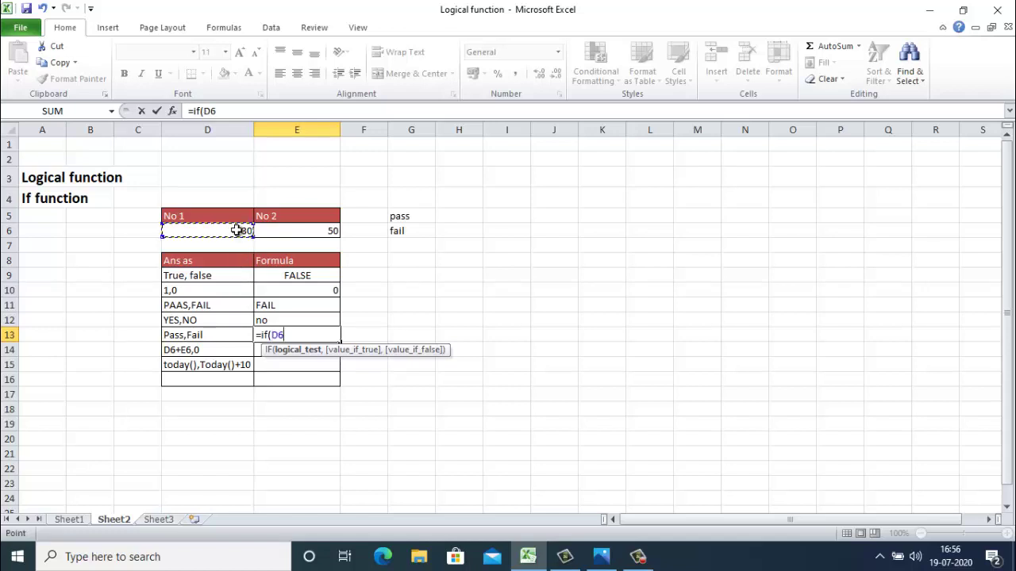
pyautogui.write('<')
pyautogui.click(297, 232)
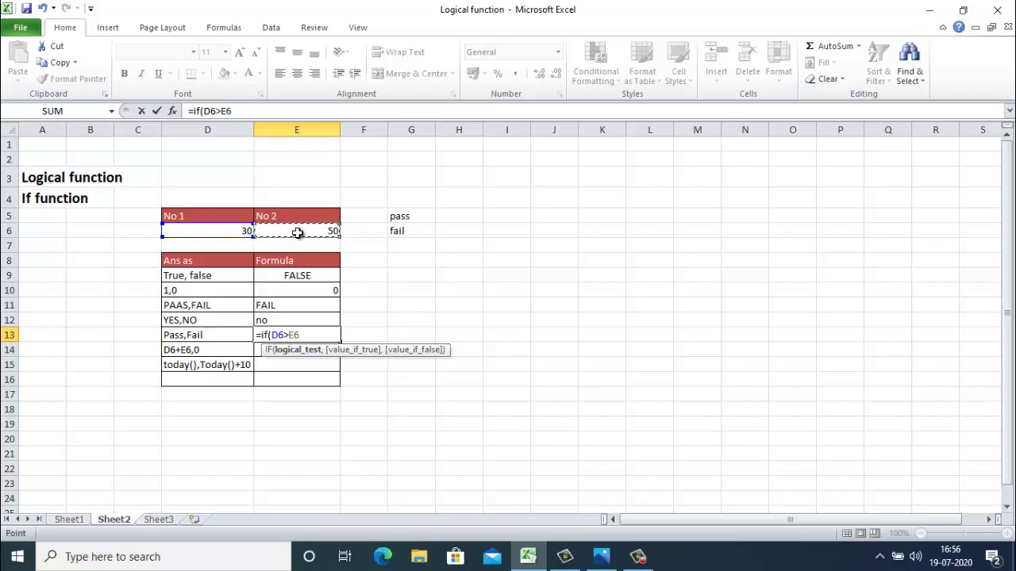
# Complete the E13 formula with "pass" as the value if true and "fail" as the value if false
pyautogui.write(',')
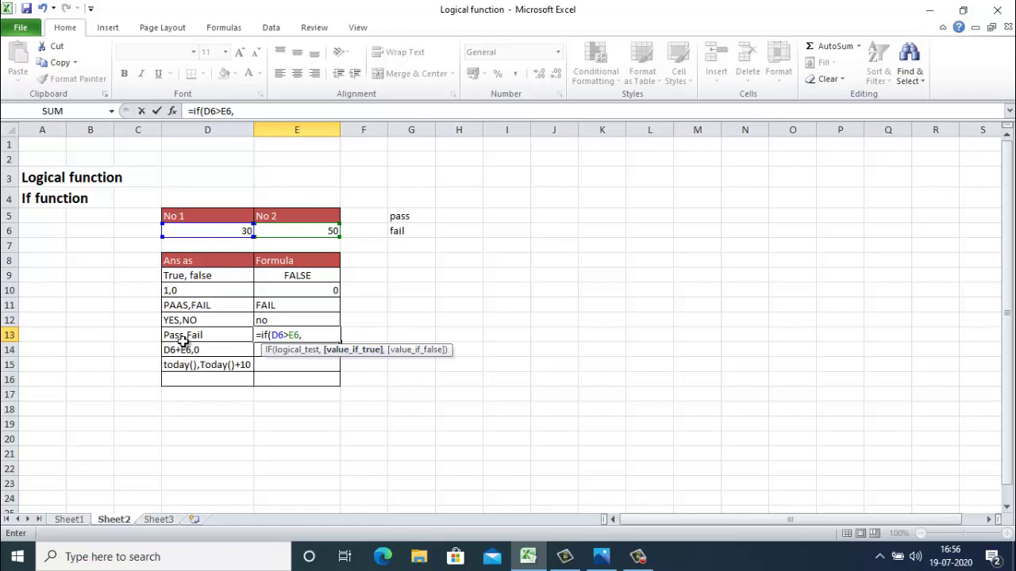
pyautogui.write('"pass",')
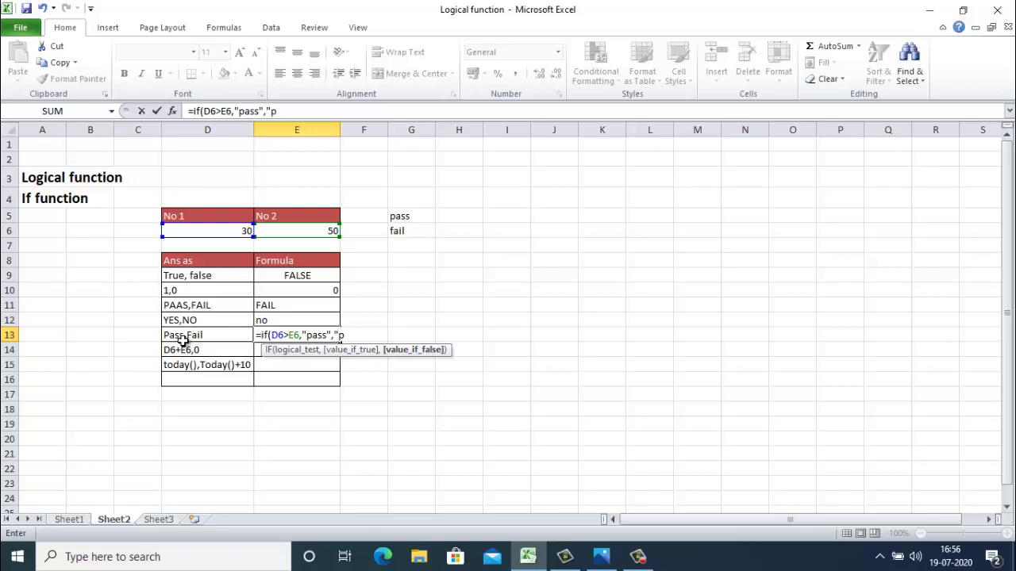
pyautogui.write('"fail")')
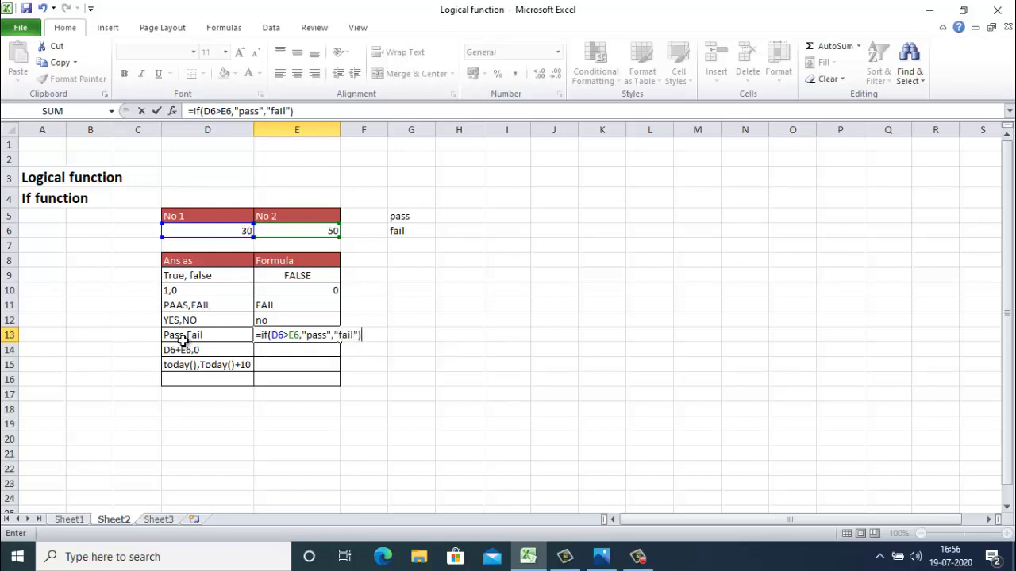
pyautogui.press('Return')
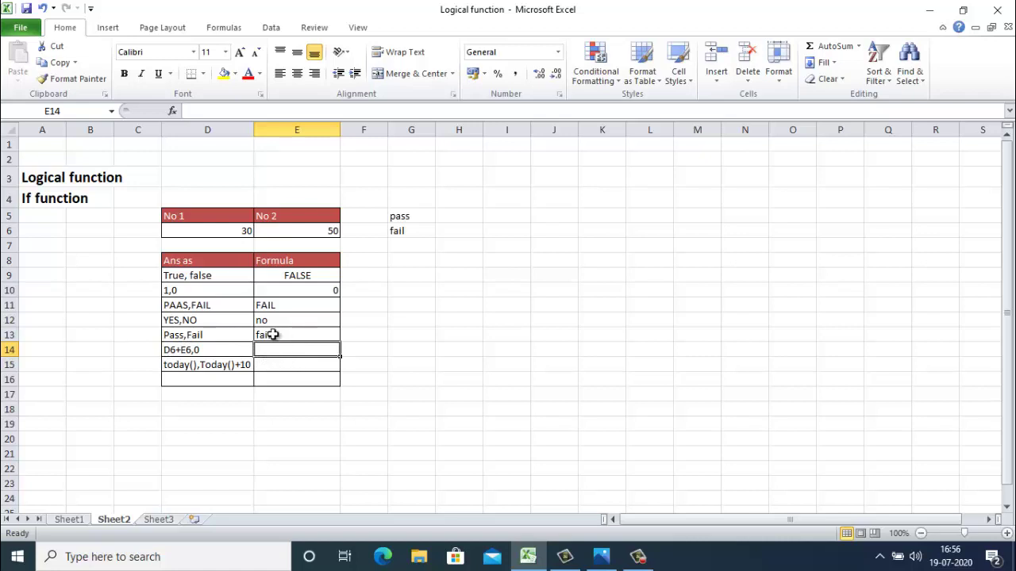
# Begin an IF formula in cell E14 with D6>=E6 as its logical test
pyautogui.write('=if(')
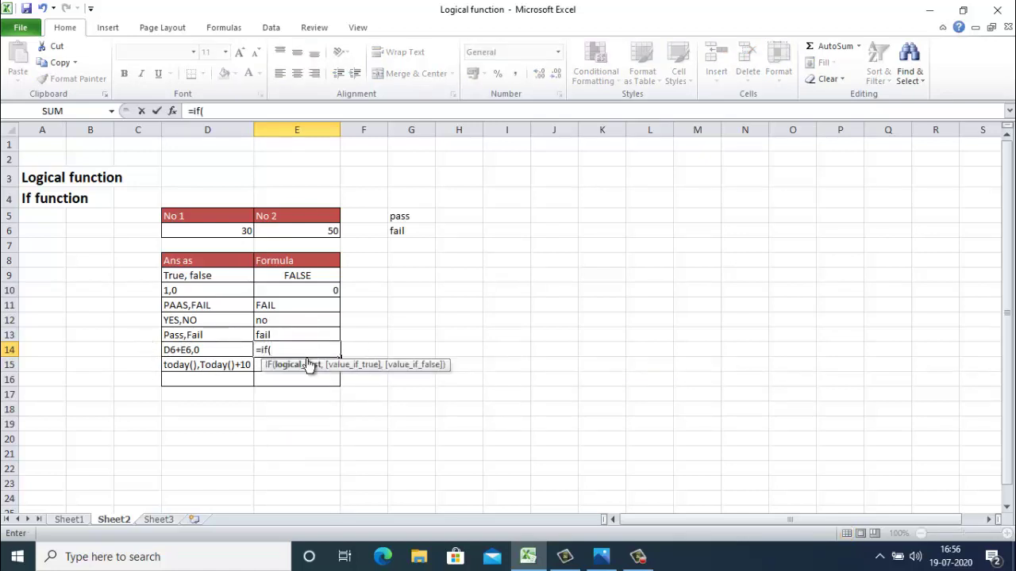
pyautogui.click(225, 229)
pyautogui.write('>=')
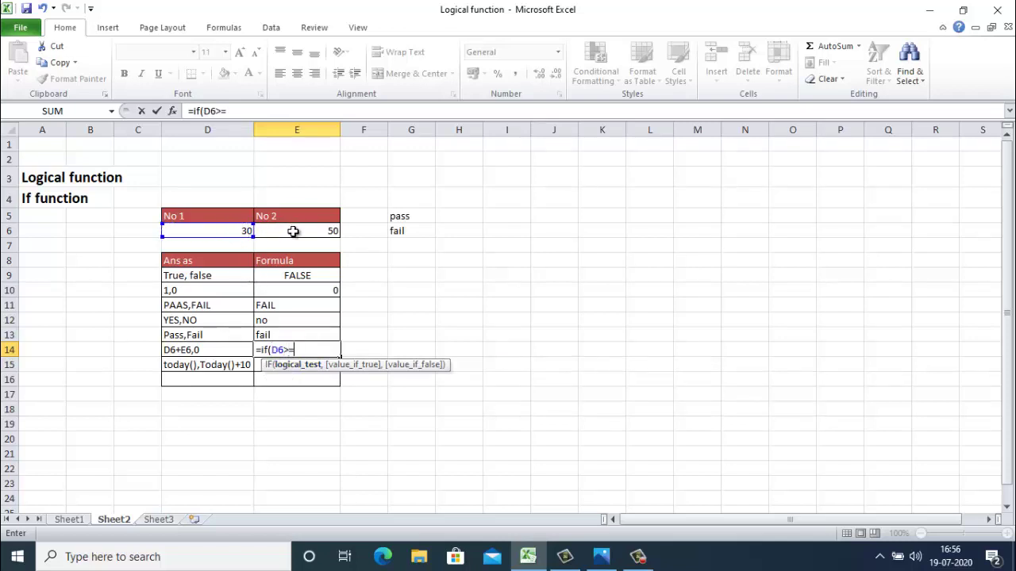
pyautogui.write('E6,')
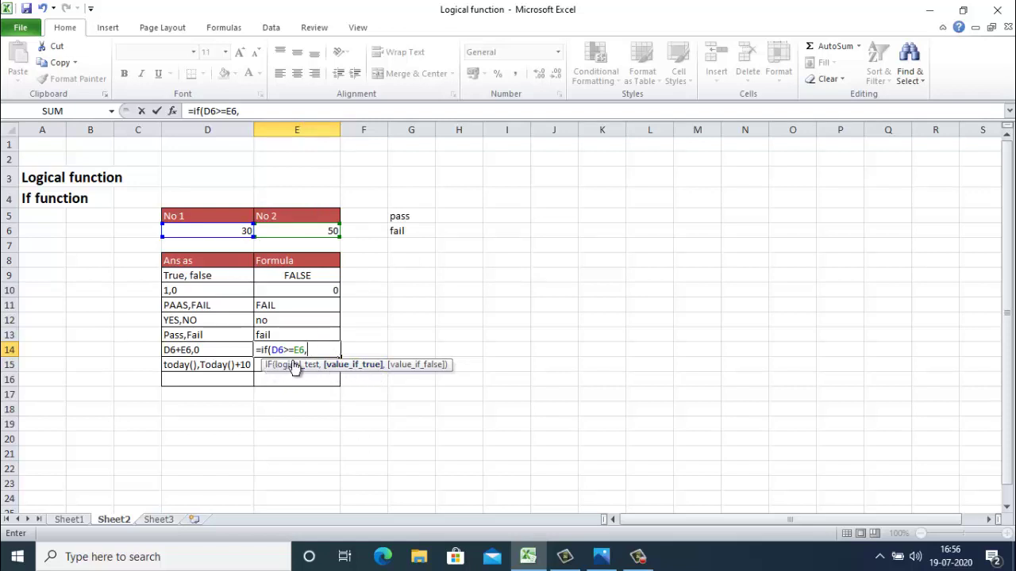
# Complete the E14 formula with D6+E6 as the value if true and 0 as the value if false
pyautogui.write('d6')
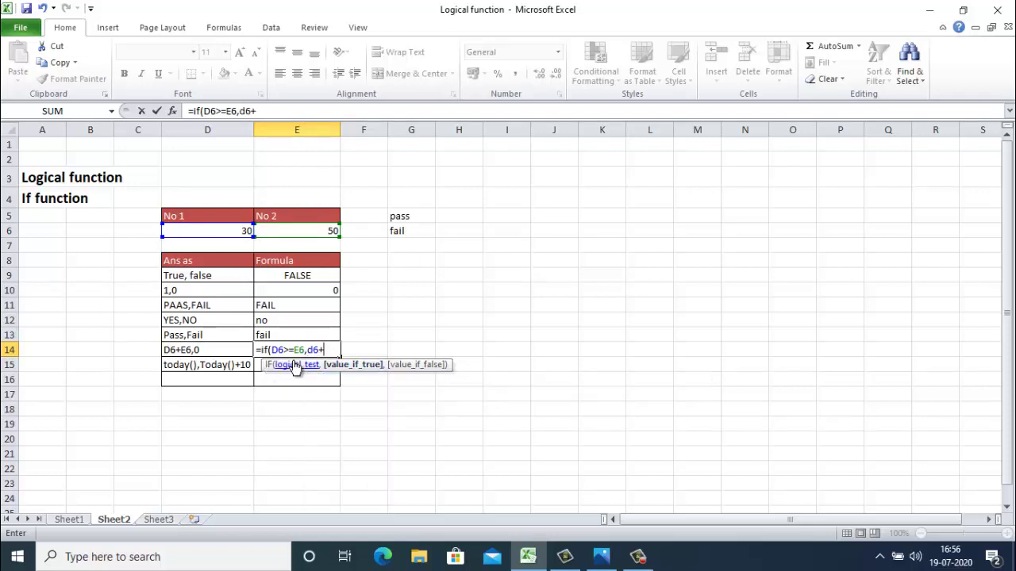
pyautogui.write('+e')
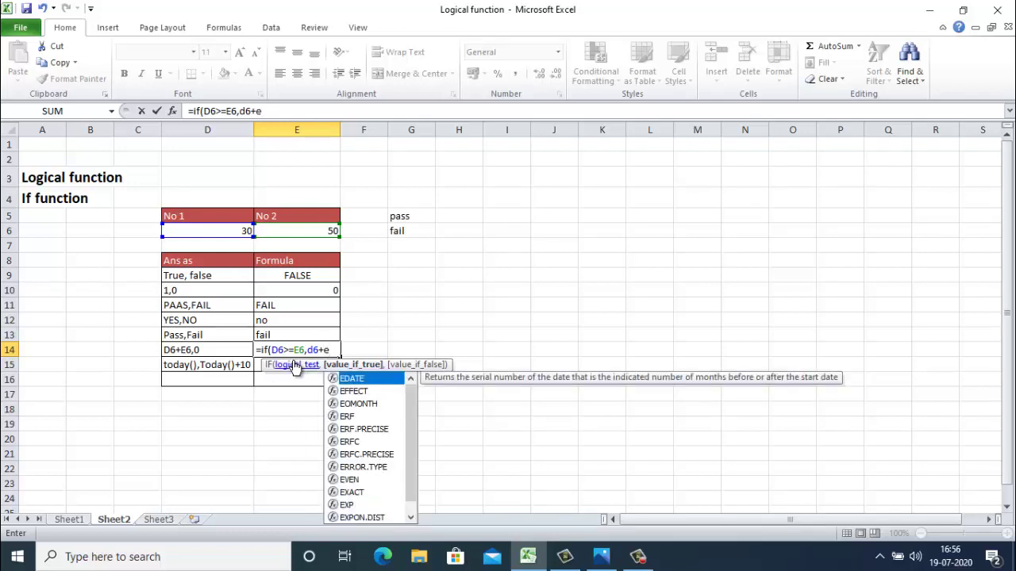
pyautogui.write('6,')
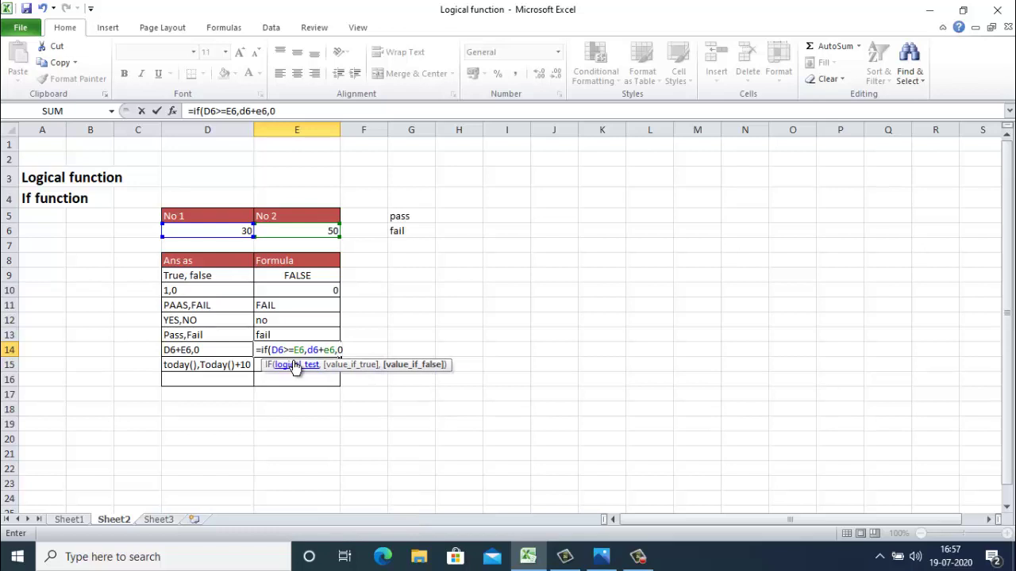
pyautogui.write('0)')
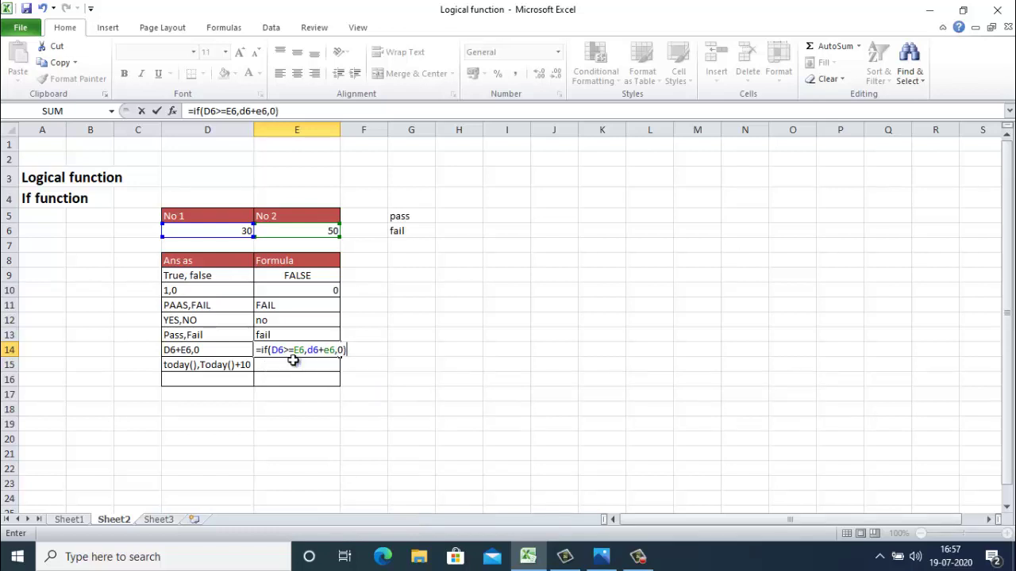
pyautogui.press('Return')
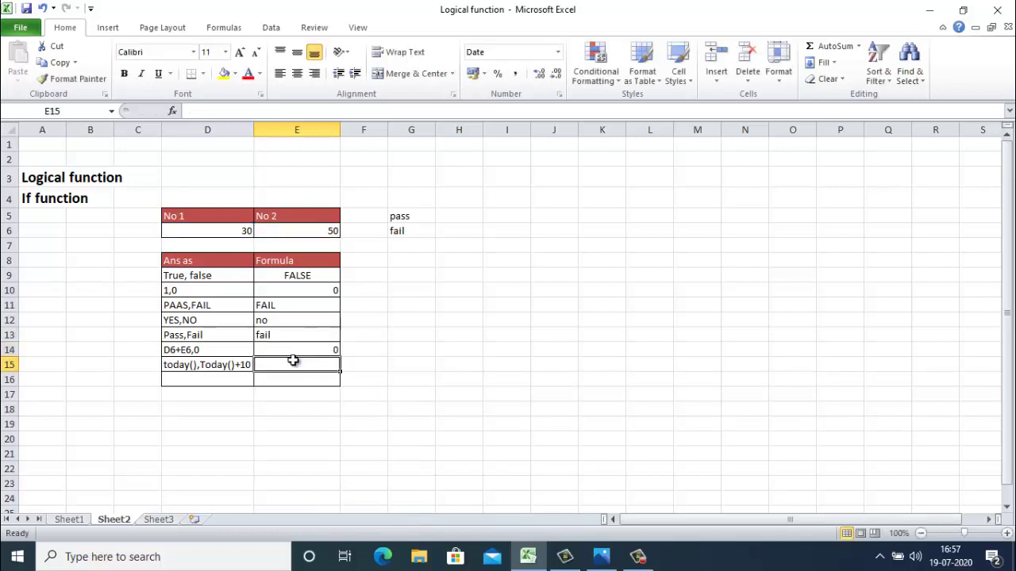
# Set the No 1 value in cell D6 to 80 and check the E14 formula's result
pyautogui.click(227, 236)
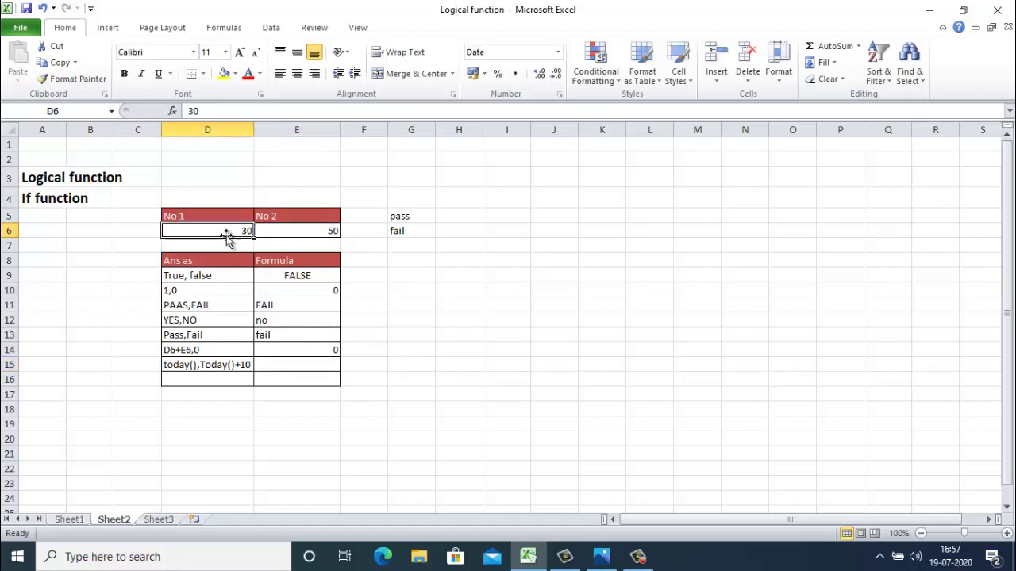
pyautogui.write('80')
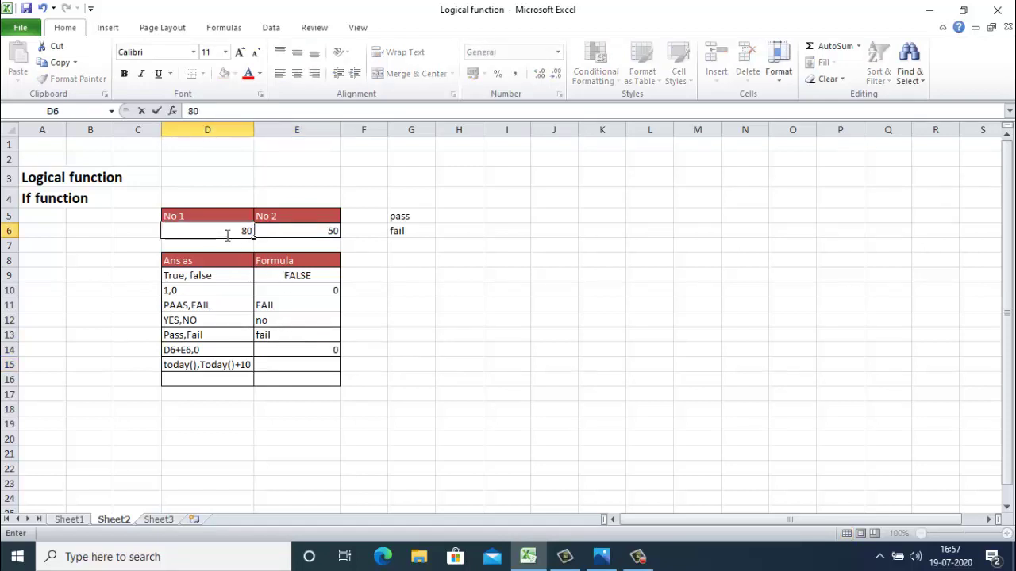
pyautogui.press('Return')
pyautogui.click(325, 356)
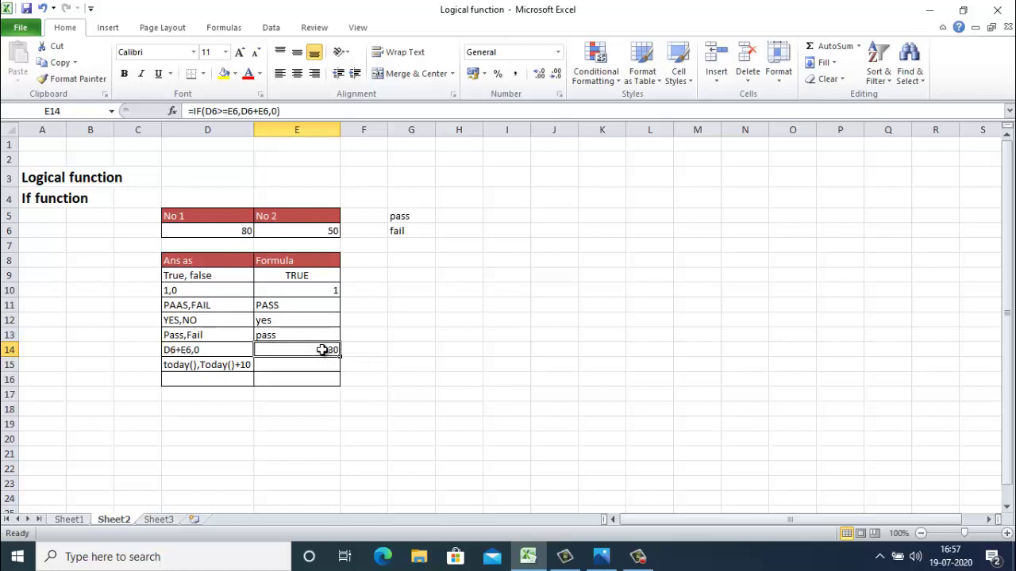
# Begin an IF formula in cell E15 with D6>E6 as its logical test
pyautogui.click(274, 370)
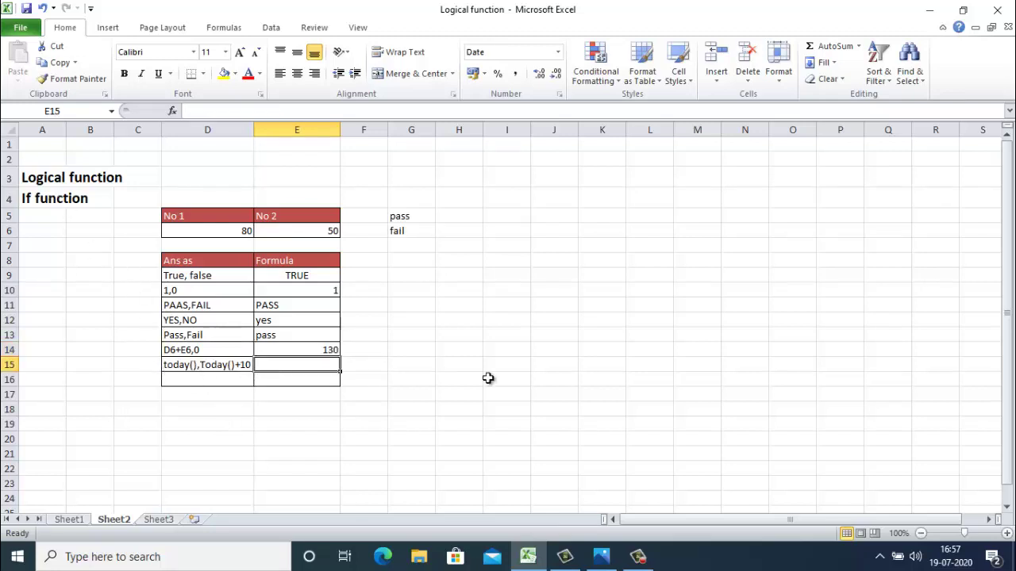
pyautogui.write('=if(')
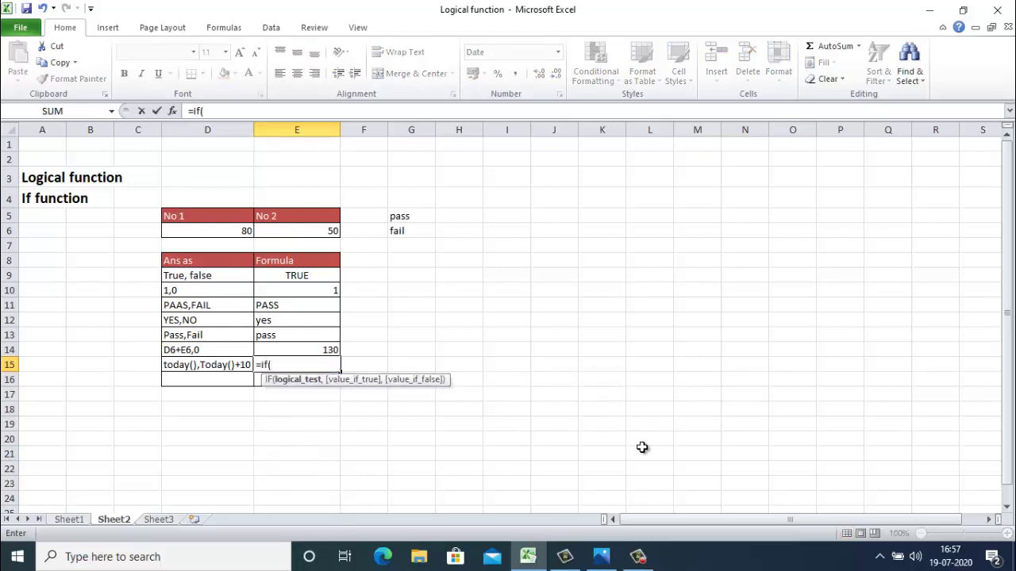
pyautogui.click(228, 230)
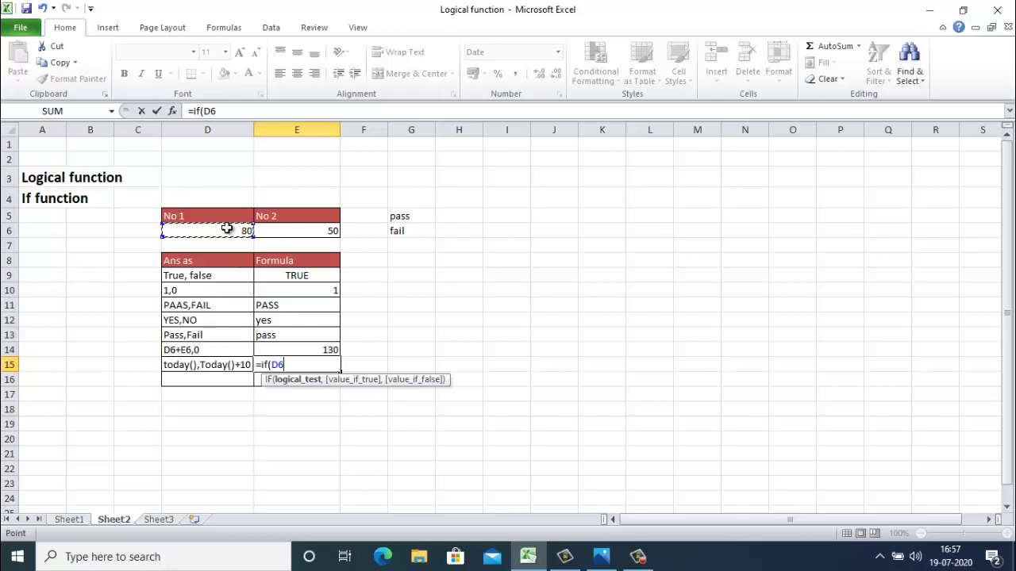
pyautogui.write('>')
pyautogui.click(298, 232)
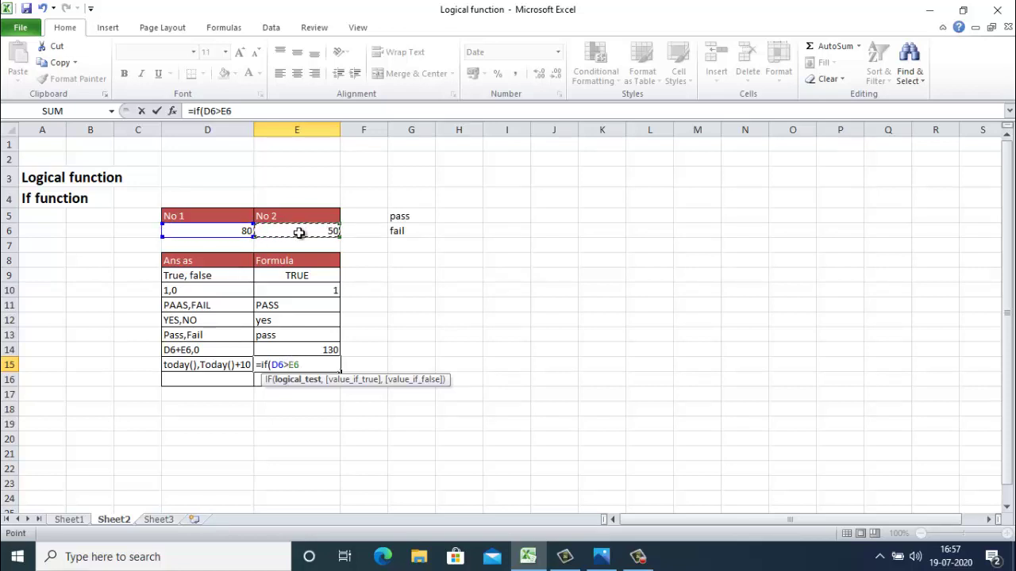
pyautogui.write(',')
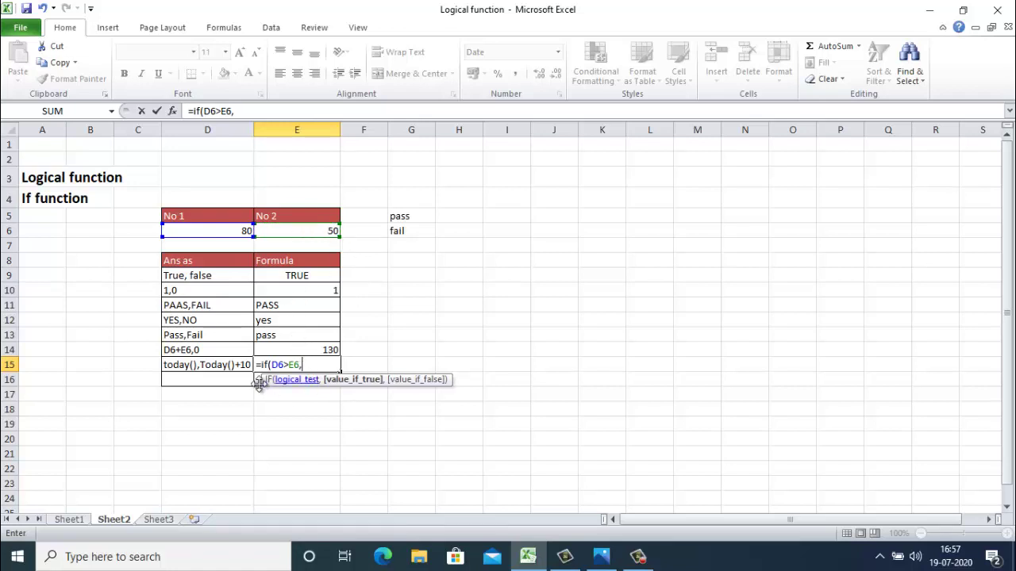
# Add TODAY() as the value if true in the E15 formula
pyautogui.write('t')
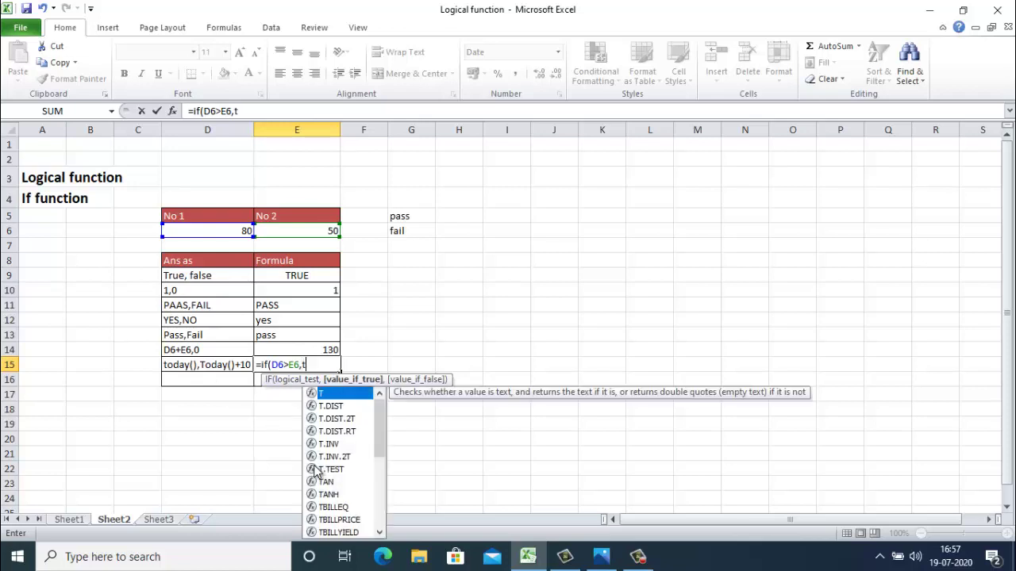
pyautogui.write('o')
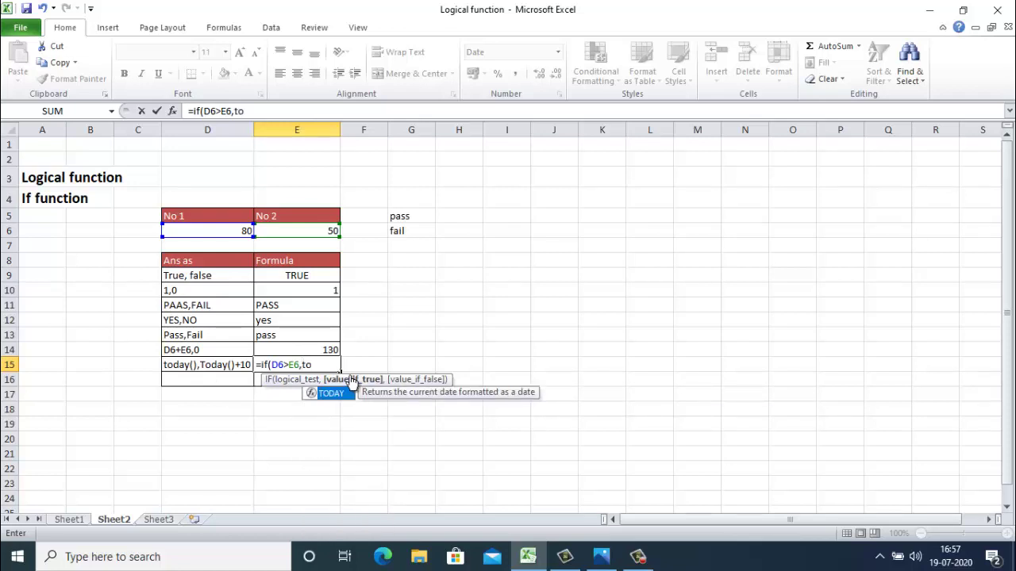
pyautogui.click(346, 395)
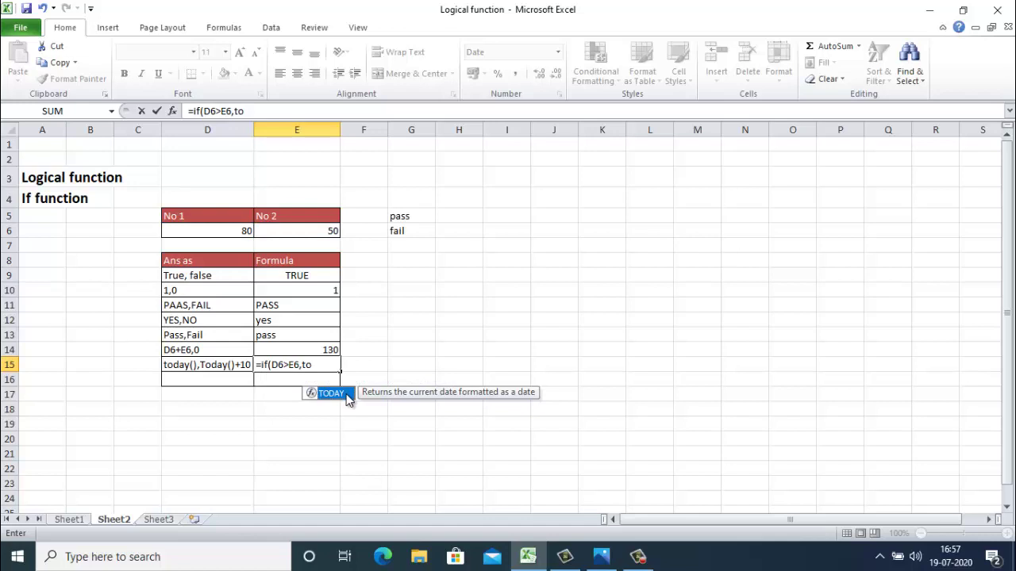
pyautogui.doubleClick(340, 395)
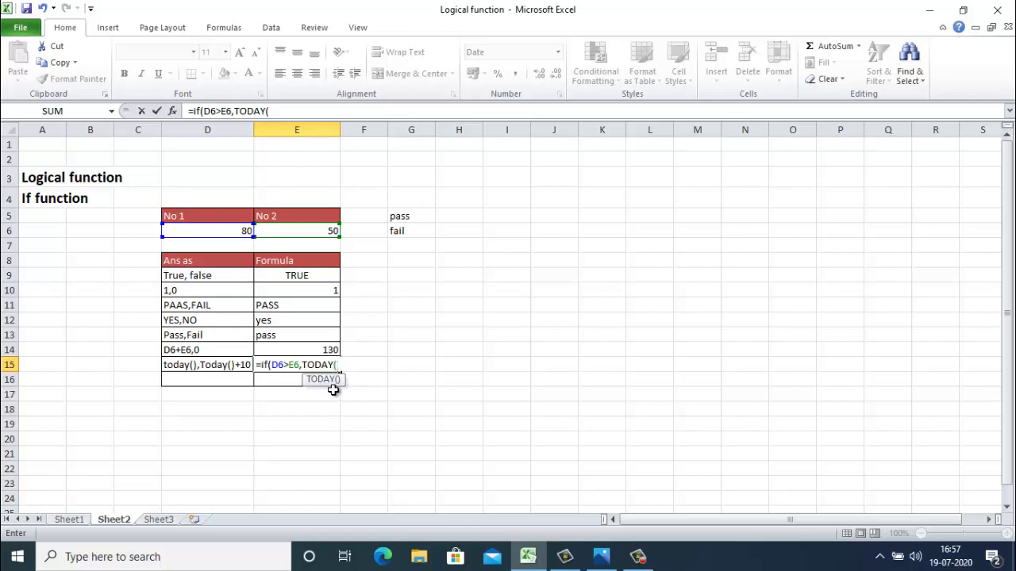
pyautogui.write(')')
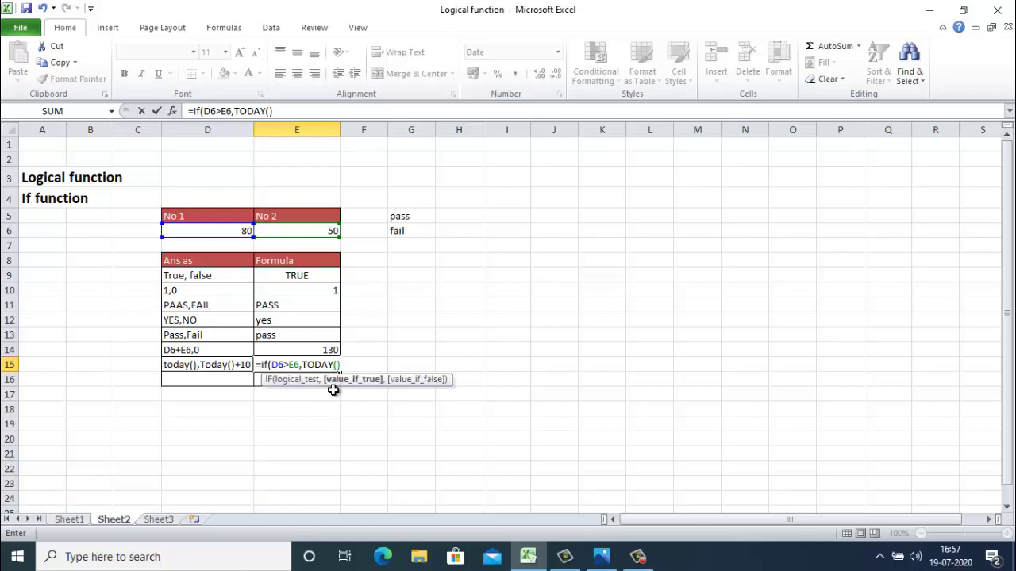
pyautogui.write(',')
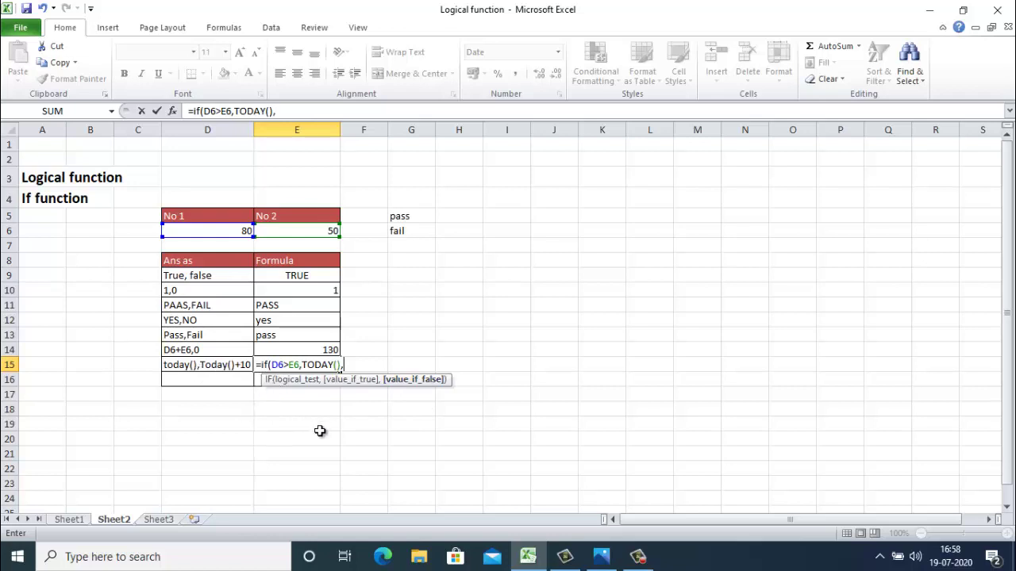
# Complete the E15 formula with TODAY()+6 as the value if false and check its result
pyautogui.write('t')
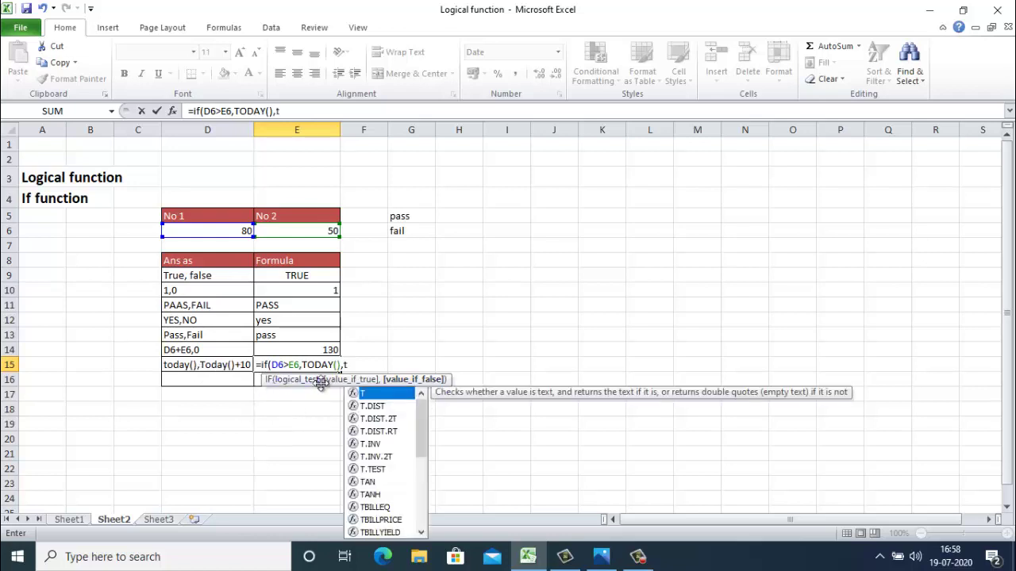
pyautogui.write('oda')
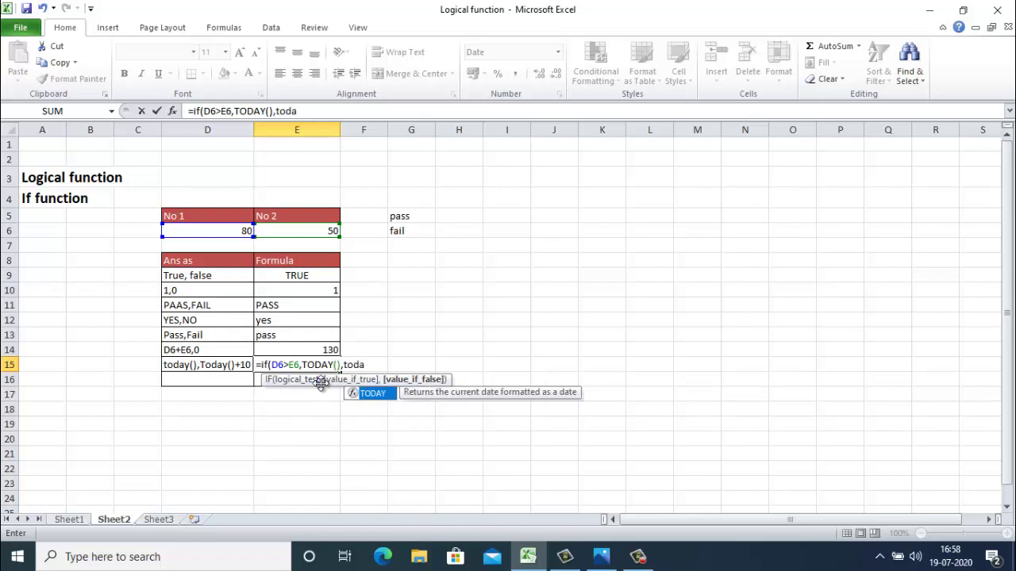
pyautogui.write('y()+6)')
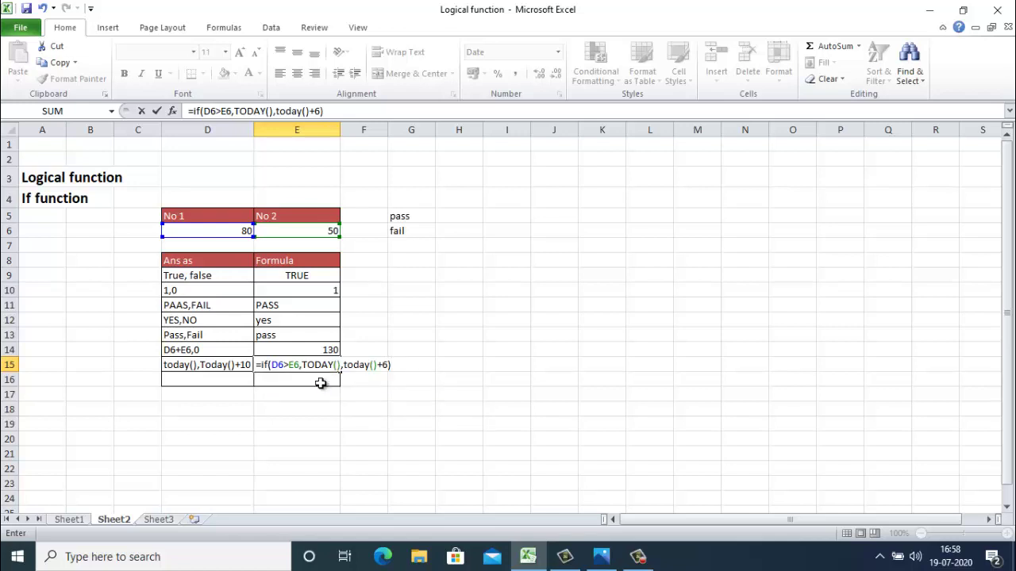
pyautogui.press('Return')
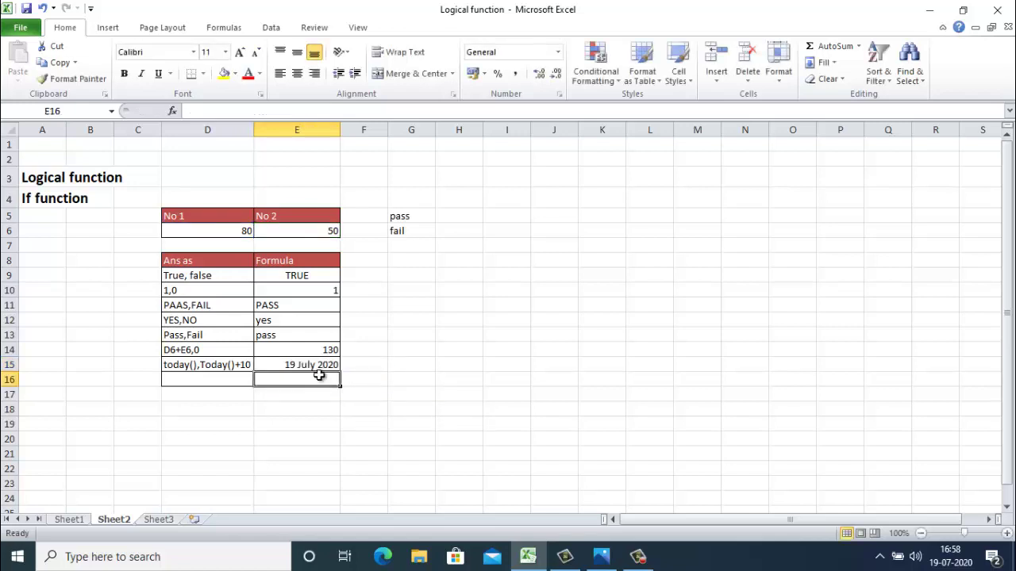
pyautogui.click(314, 367)
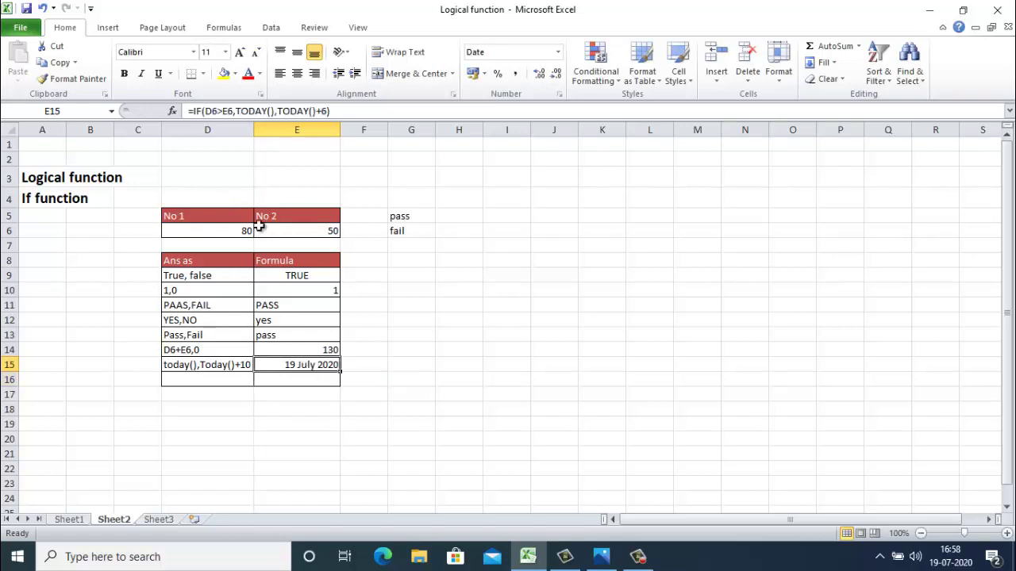
# Set the No 1 value in cell D6 to 30 and check the E15 formula's result
pyautogui.click(242, 231)
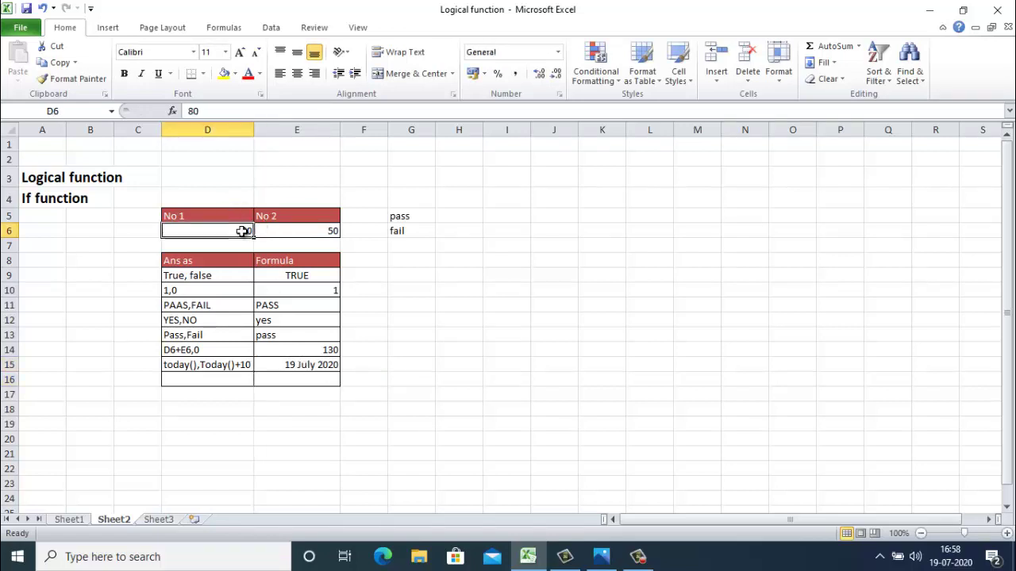
pyautogui.write('30')
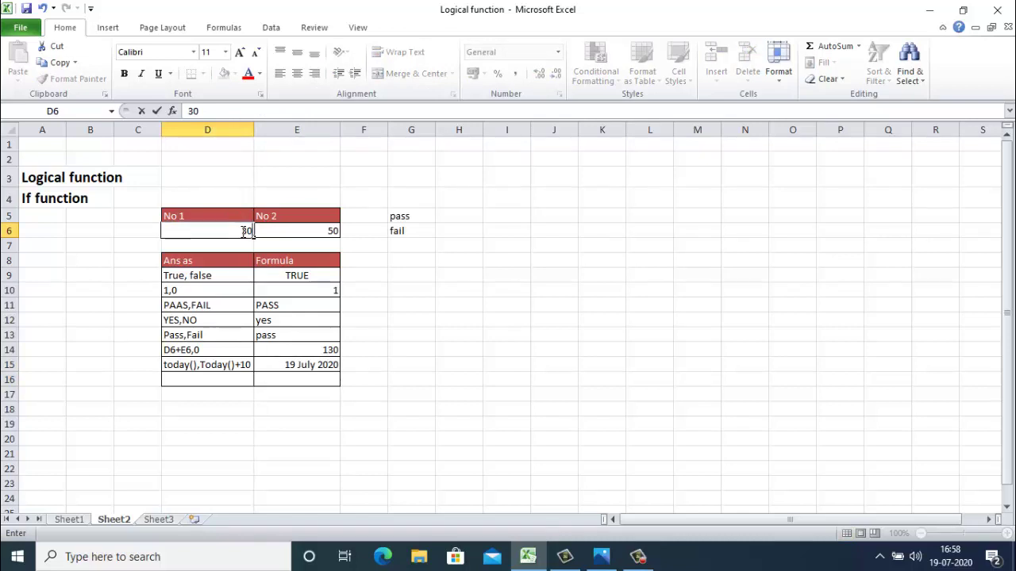
pyautogui.press('Return')
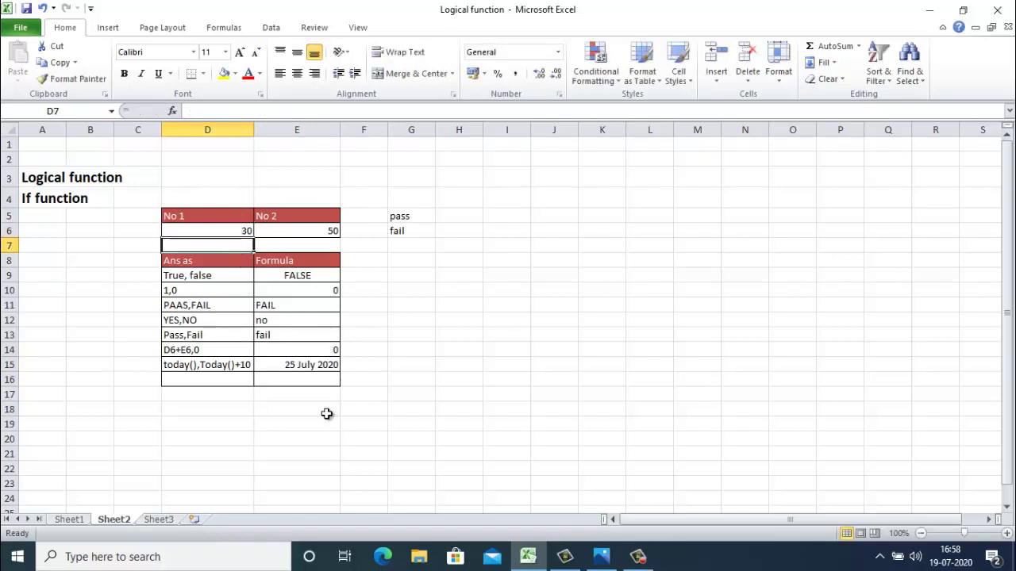
pyautogui.click(300, 369)
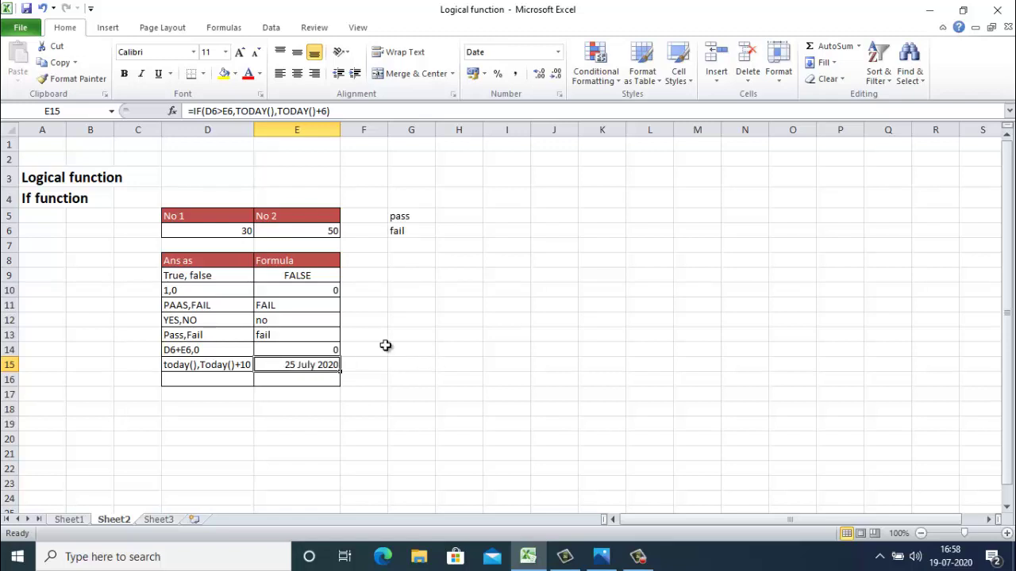